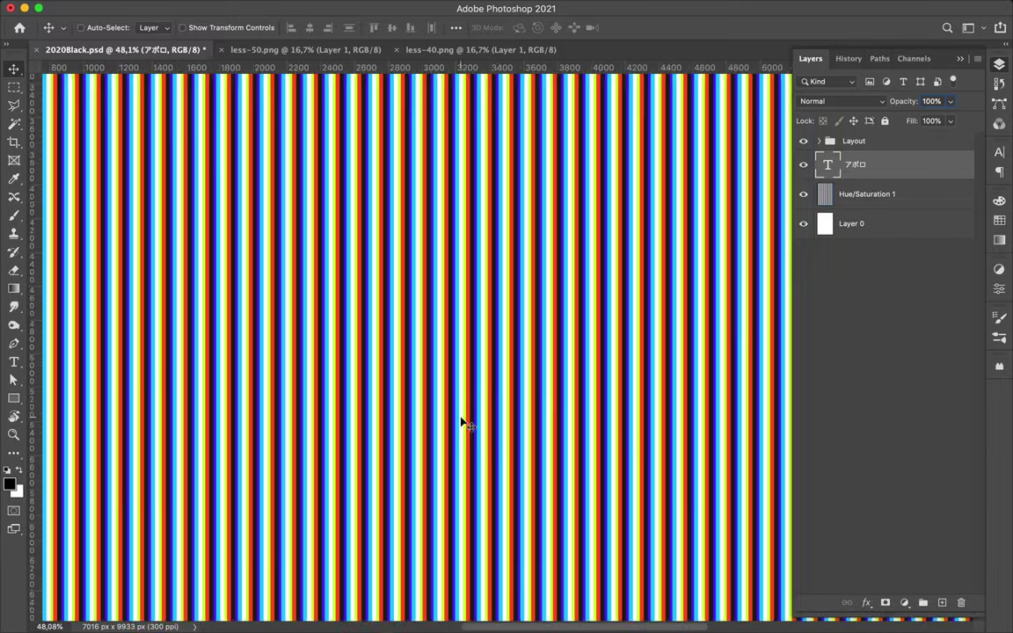
Step: Recolour the stripes with a Hue/Saturation hue shift merged into the stripe layer
scroll(462, 421, up, 10)
key(alt+bracketleft)
click(905, 605)
click(927, 473)
mouse_move(870, 363)
mouse_down()
mouse_move(788, 367)
mouse_move(854, 362)
mouse_up()
key(i)
key(F7)
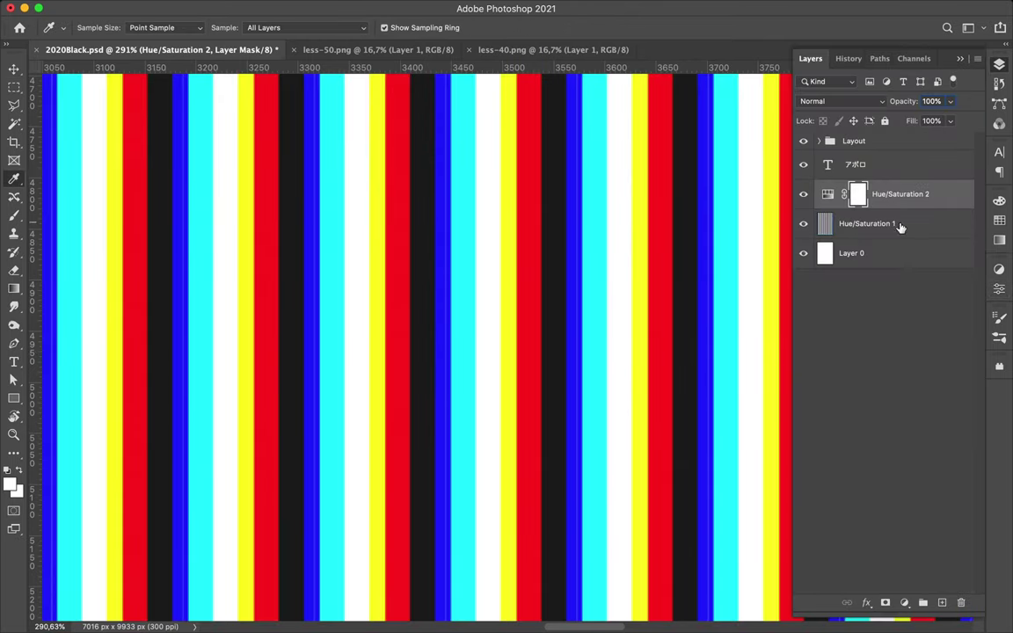
key(ctrl+e)
drag(735, 226, 649, 239)
Step: Zoom out to the whole poster, then bring up less-50.png and nudge the skull
key(ctrl+0)
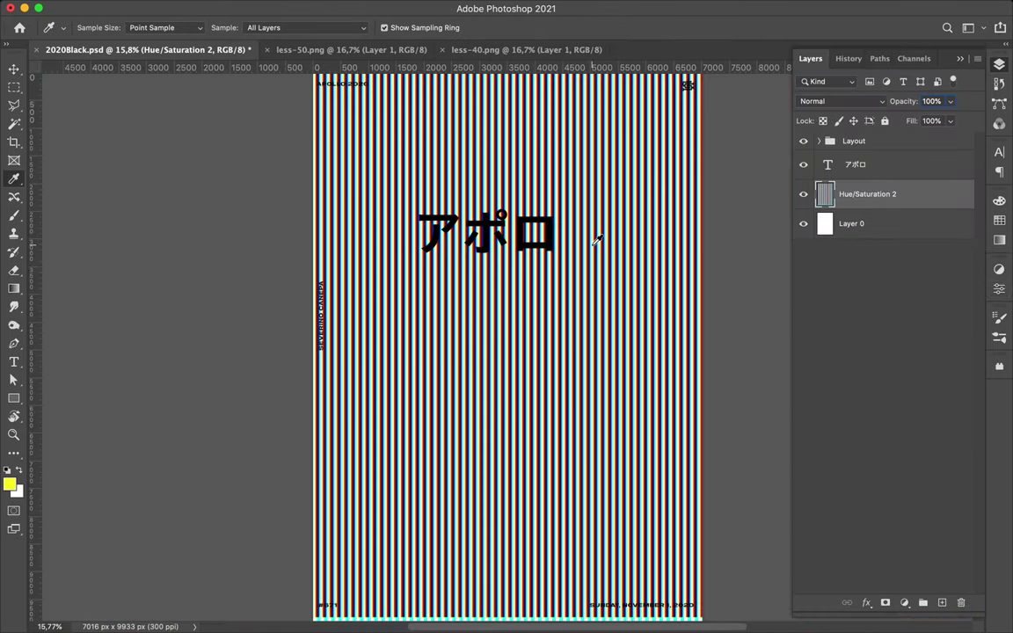
key(ctrl+Tab)
key(v)
drag(536, 299, 560, 245)
Step: Undo the skull nudge and shift the Blue channel of less-50.png slightly down-right
key(ctrl+z)
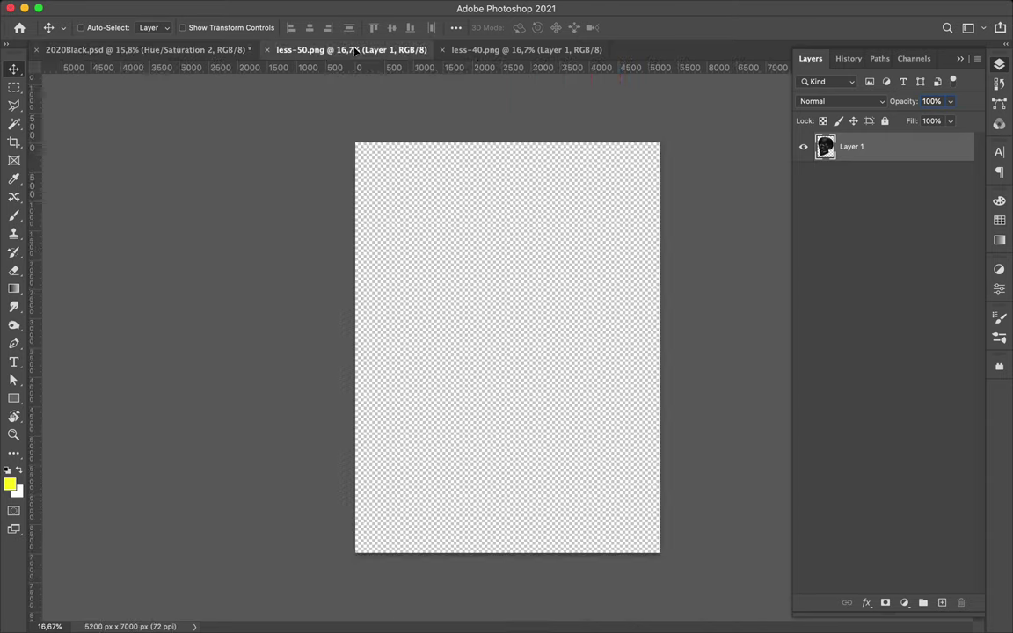
click(919, 58)
click(822, 163)
key(m)
drag(358, 146, 737, 509)
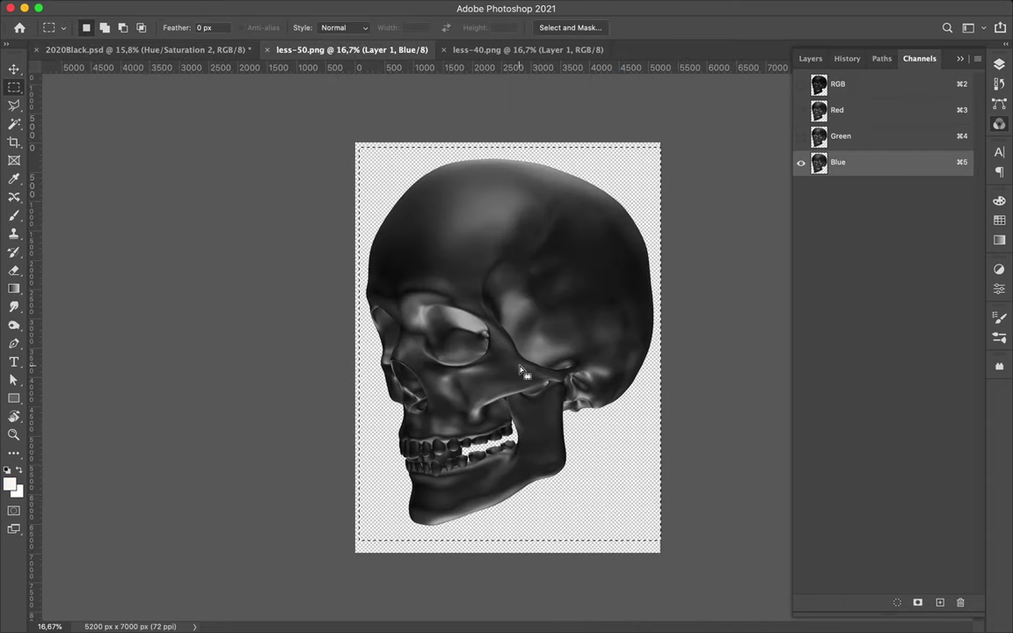
key(v)
drag(526, 356, 530, 368)
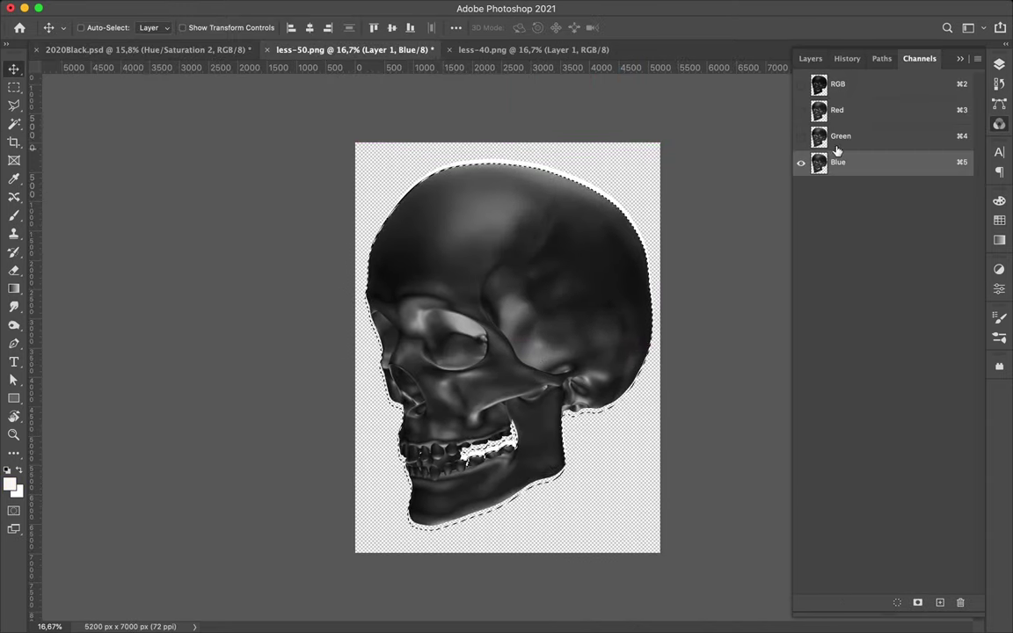
Step: Offset the skull's Green channel slightly from the others
key(ctrl+4)
key(m)
drag(357, 145, 728, 538)
key(v)
drag(504, 373, 508, 371)
Step: Offset the skull's Red channel up-left, dismissing a move error along the way
click(883, 111)
key(m)
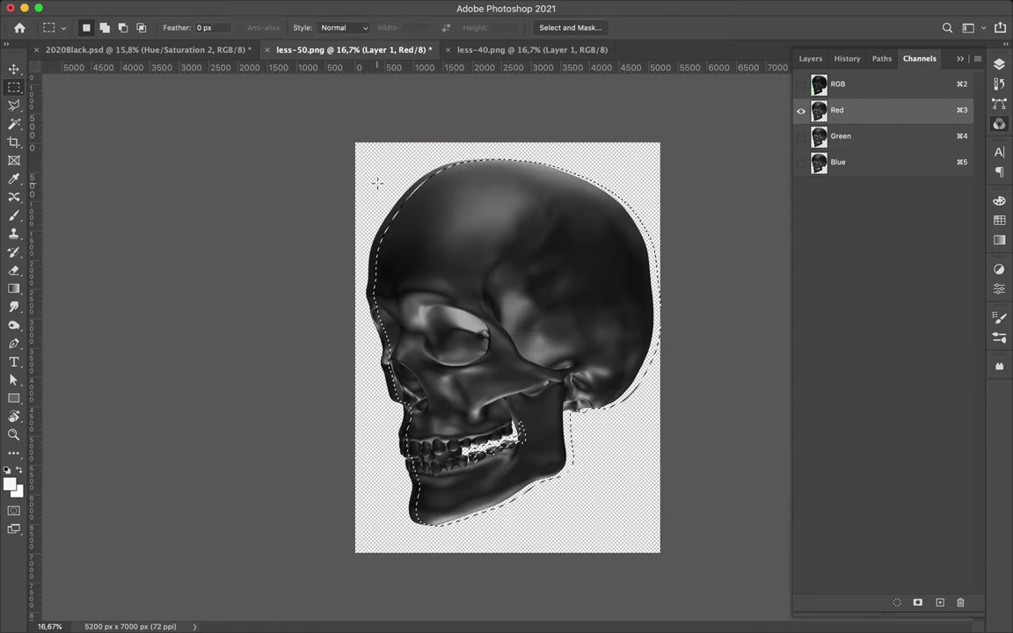
click(519, 464)
key(v)
click(550, 293)
click(613, 218)
key(m)
drag(348, 134, 690, 533)
key(v)
drag(515, 388, 497, 359)
Step: Restore the full RGB composite and bring up the less-40.png skull image
click(800, 83)
click(148, 50)
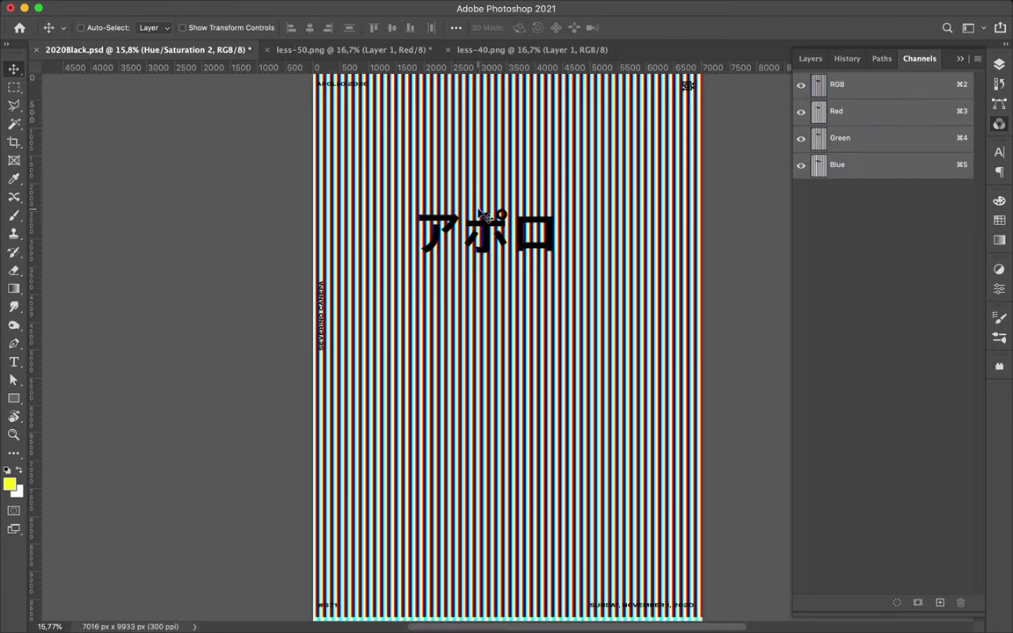
click(811, 58)
click(532, 49)
Step: Select the whole less-40.png canvas and offset its Green channel upward
key(m)
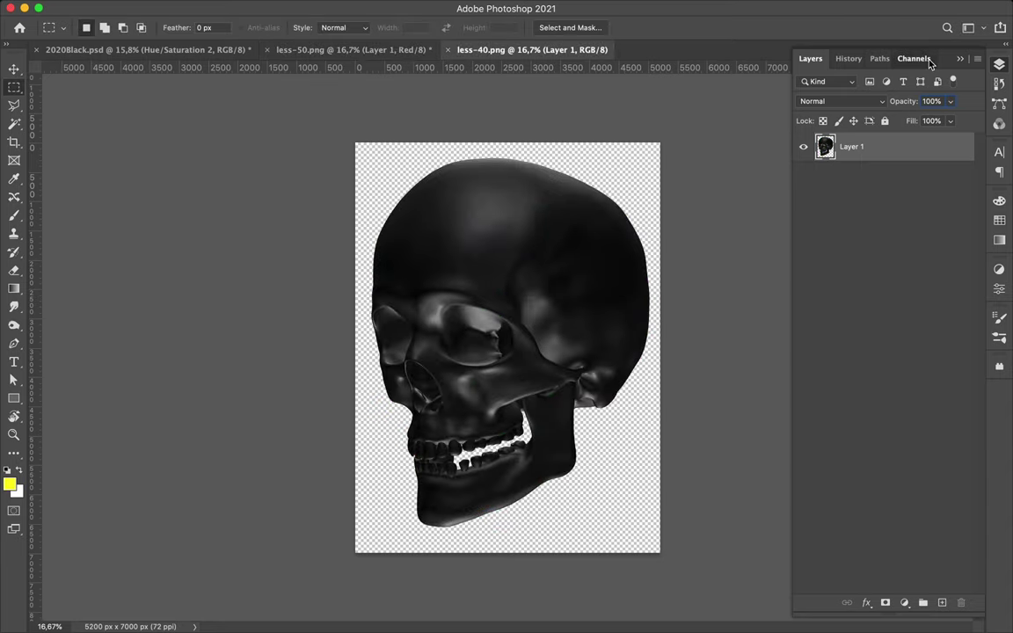
click(920, 58)
click(837, 110)
drag(363, 146, 661, 554)
key(v)
key(m)
click(840, 136)
key(v)
drag(574, 352, 583, 328)
Step: Offset the Blue channel of less-40.png up-left for colour fringes
key(super+5)
key(m)
drag(360, 145, 677, 540)
key(v)
drag(519, 360, 509, 350)
Step: Drag both colour-split skulls into the 2020Black.psd poster
key(super+2)
key(m)
key(v)
mouse_move(649, 241)
mouse_down()
mouse_move(309, 243)
mouse_move(245, 292)
mouse_up()
key(m)
key(super+2)
key(v)
mouse_move(466, 283)
mouse_down()
mouse_move(206, 57)
mouse_move(668, 303)
mouse_up()
Step: Position the skulls to overlap and move Hue/Saturation 2 above them
click(810, 58)
drag(483, 335, 522, 342)
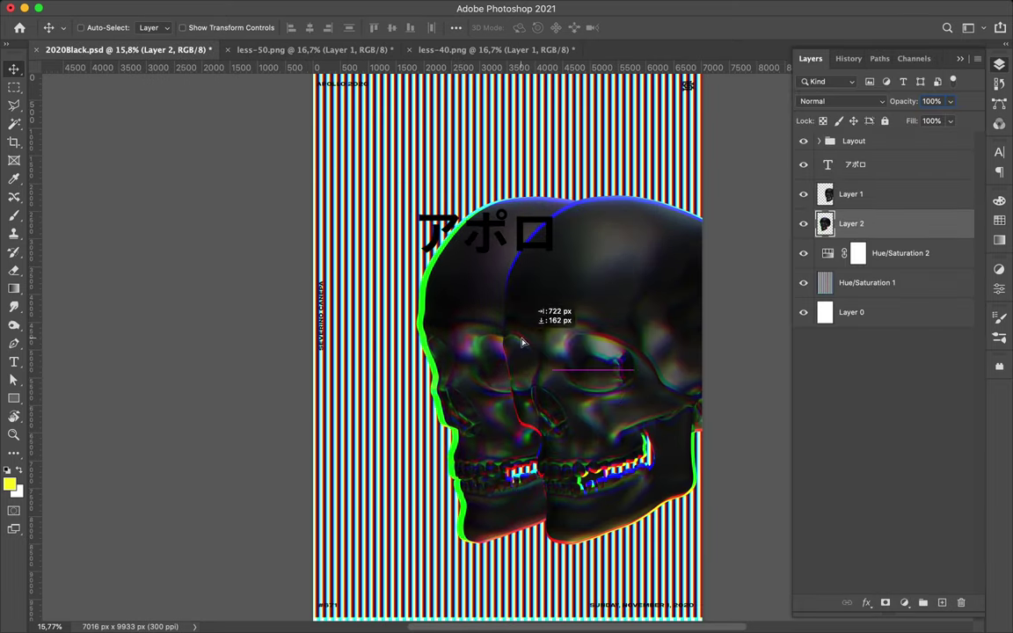
drag(892, 255, 893, 195)
click(803, 195)
click(803, 194)
Step: Move Hue/Saturation 2 below both skulls onto the original stripe layer
click(803, 195)
click(803, 195)
scroll(497, 193, up, 1)
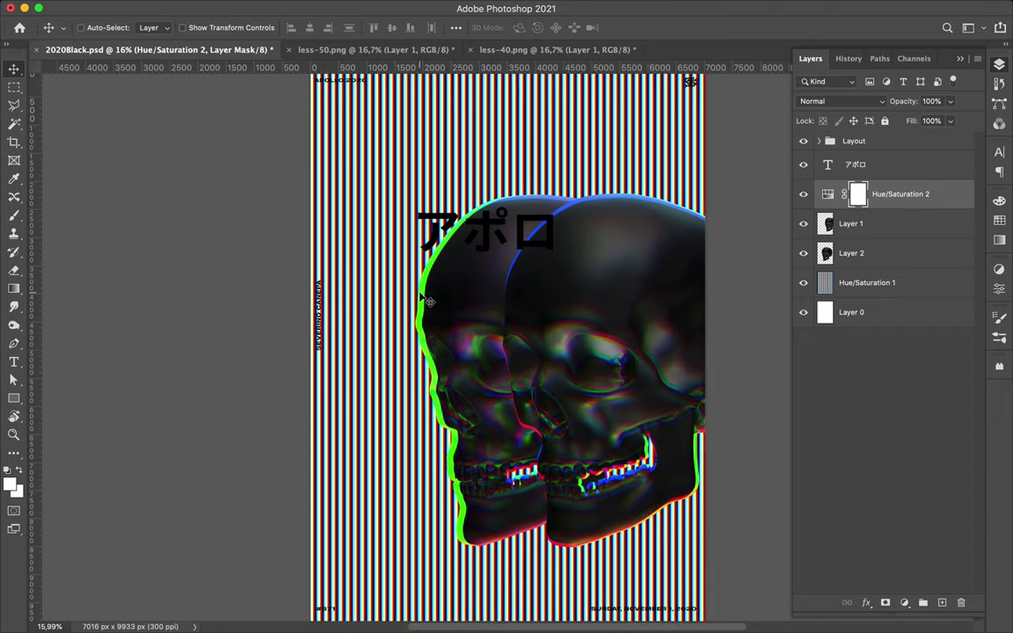
scroll(429, 300, up, 5)
drag(897, 195, 888, 280)
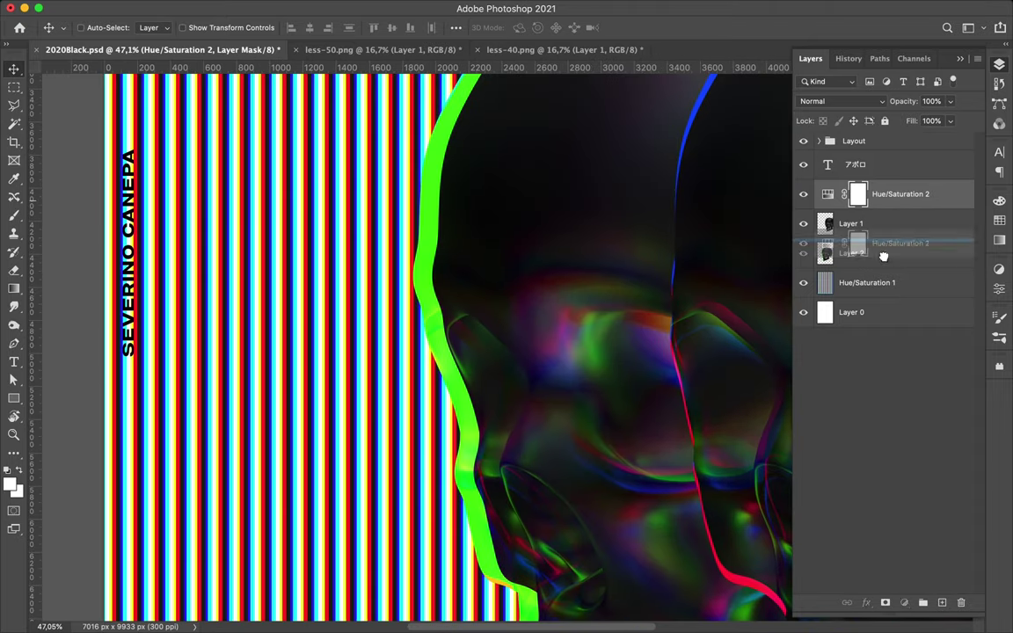
click(889, 284)
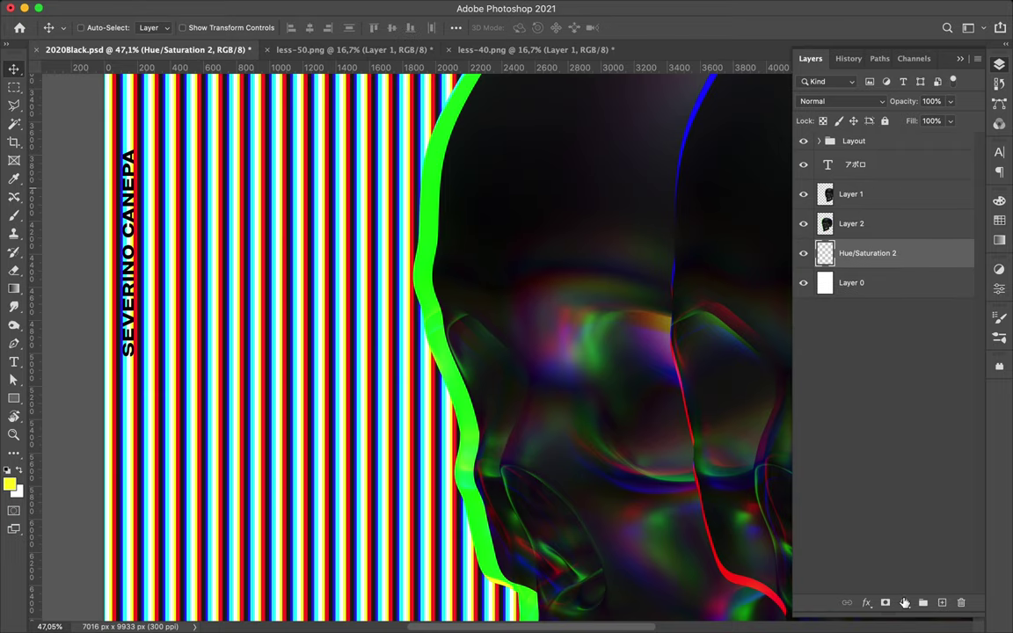
Step: Zoom out, select the front skull Layer 1 and open its Blending Options
key(super+0)
key(alt+bracketright)
key(alt+bracketright)
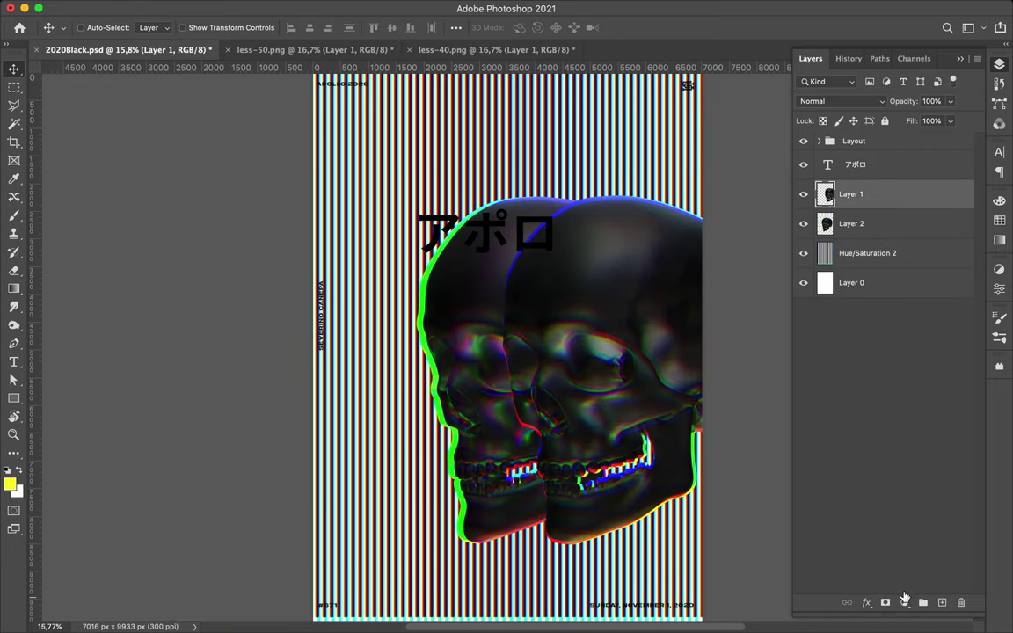
key(ctrl+alt+b)
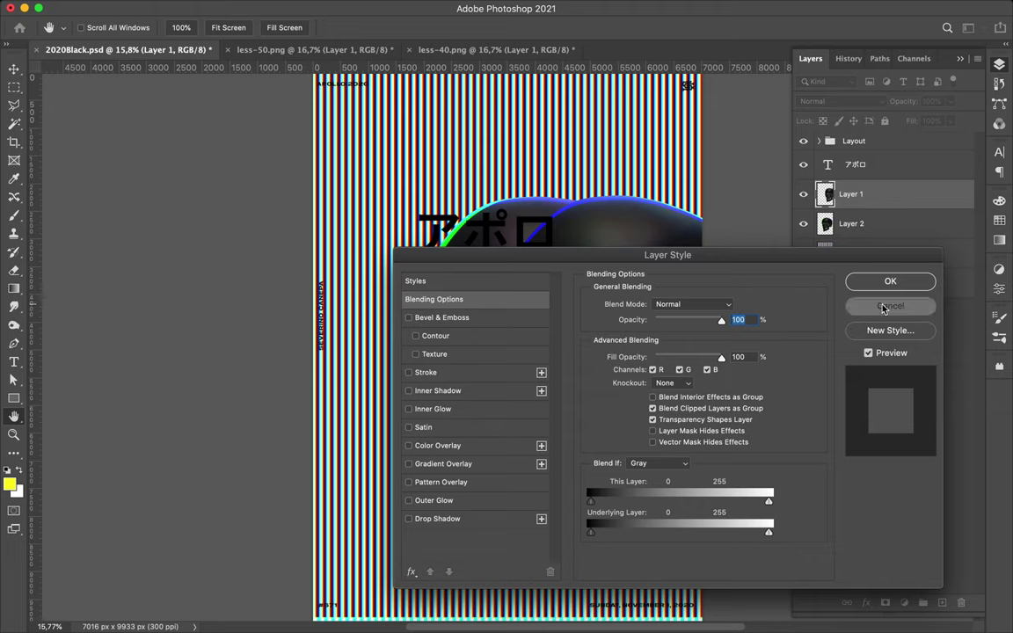
Step: Cancel Layer Style and add a Hue/Saturation adjustment with Hue +42 for the skulls
click(883, 308)
click(904, 602)
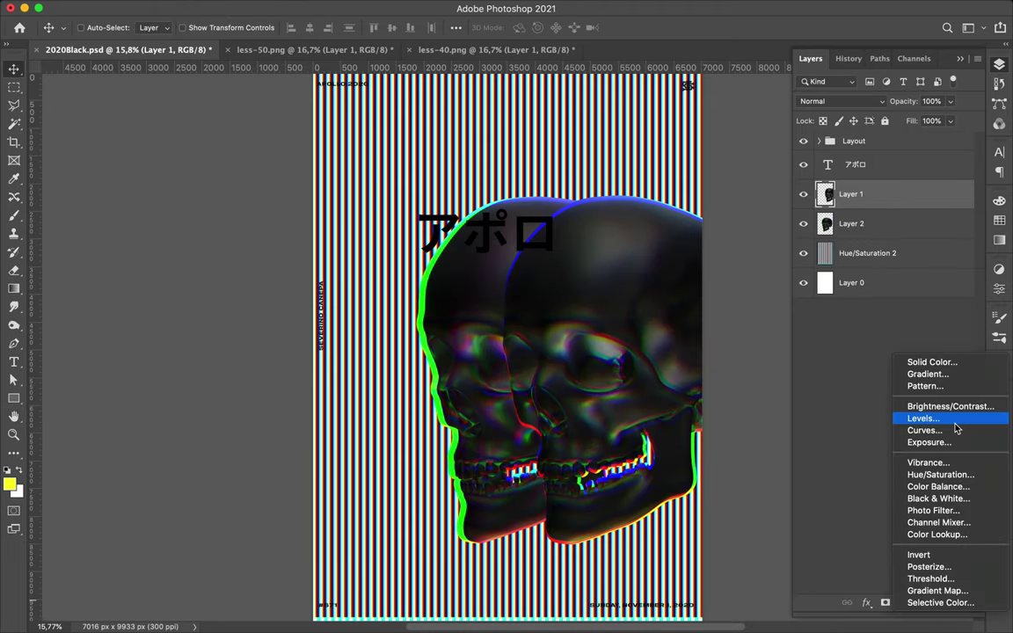
click(941, 474)
mouse_move(870, 362)
mouse_down()
mouse_move(974, 360)
mouse_move(837, 362)
mouse_move(911, 365)
mouse_up()
scroll(340, 380, up, 5)
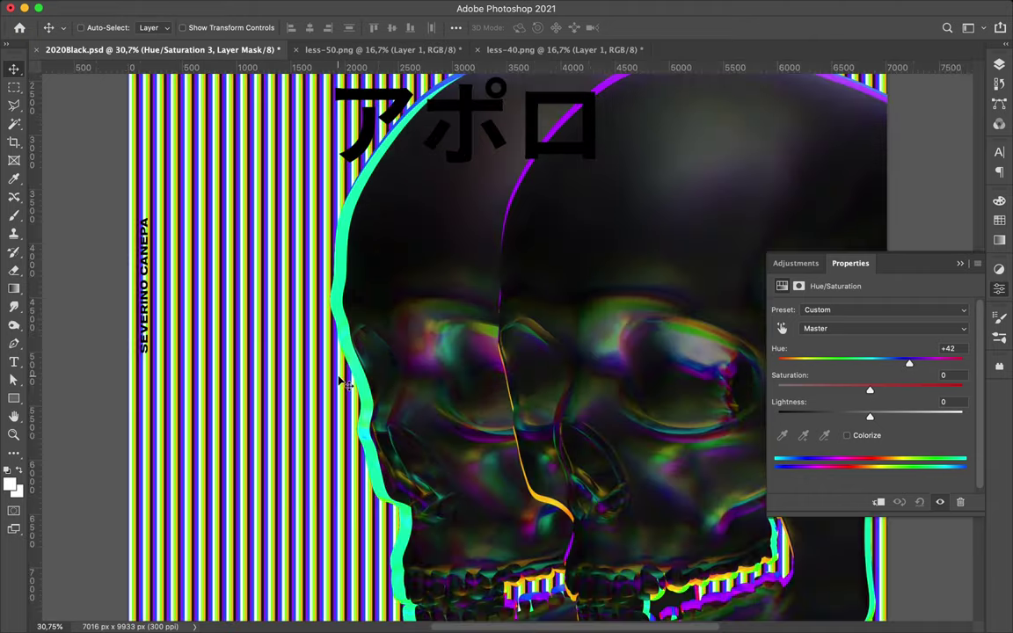
scroll(339, 370, up, 3)
Step: Copy the +42 hue adjustment to the second skull and merge each into its skull
key(i)
click(1000, 65)
mouse_move(897, 195)
mouse_down()
mouse_move(925, 217)
mouse_move(926, 230)
mouse_up()
key(ctrl+e)
key(ctrl+e)
click(539, 123)
key(ctrl+0)
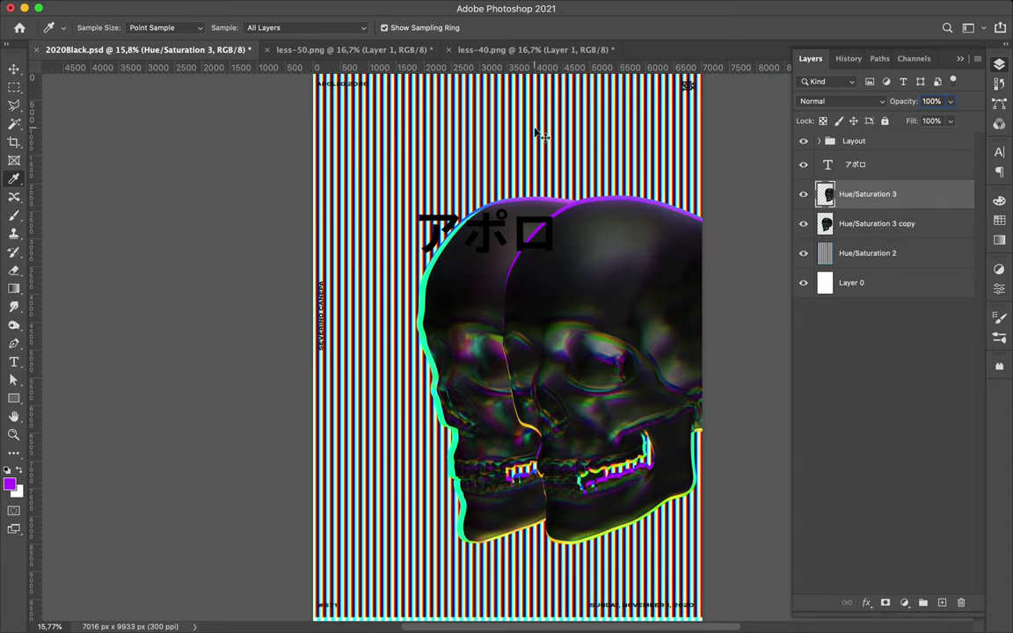
key(v)
shift+click(876, 224)
drag(592, 327, 592, 379)
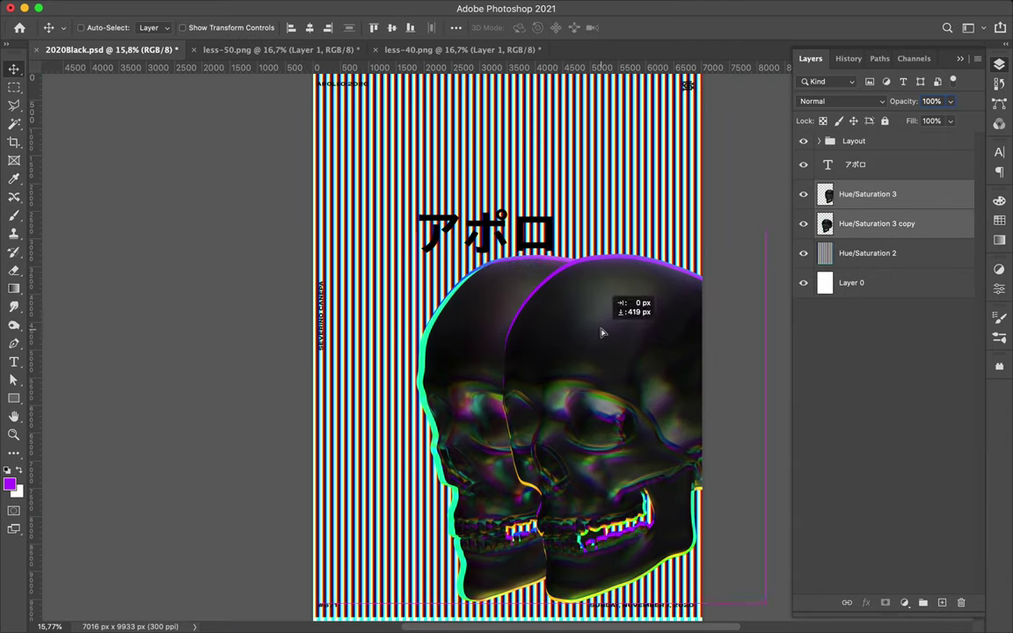
ctrl+click(528, 233)
drag(559, 235, 531, 237)
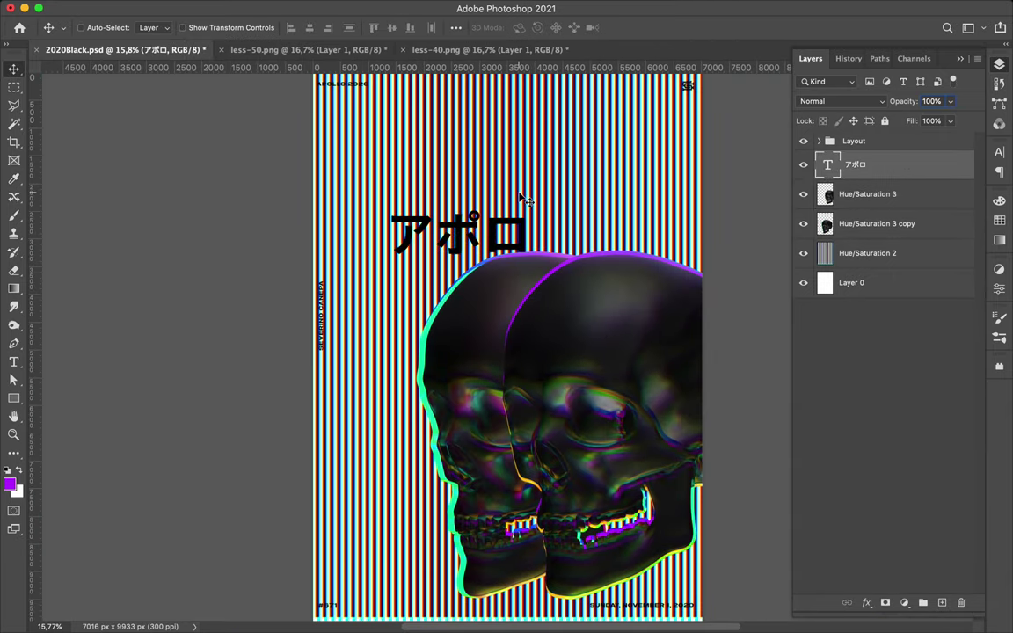
scroll(523, 198, up, 3)
ctrl+click(524, 193)
scroll(519, 184, up, 2)
scroll(506, 167, up, 4)
key(m)
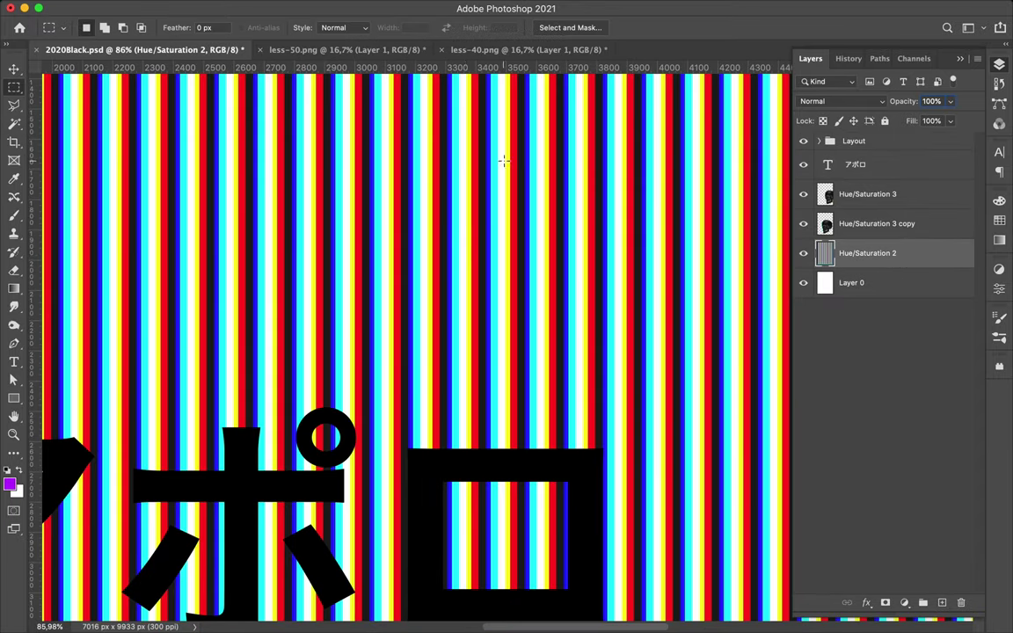
key(ctrl+j)
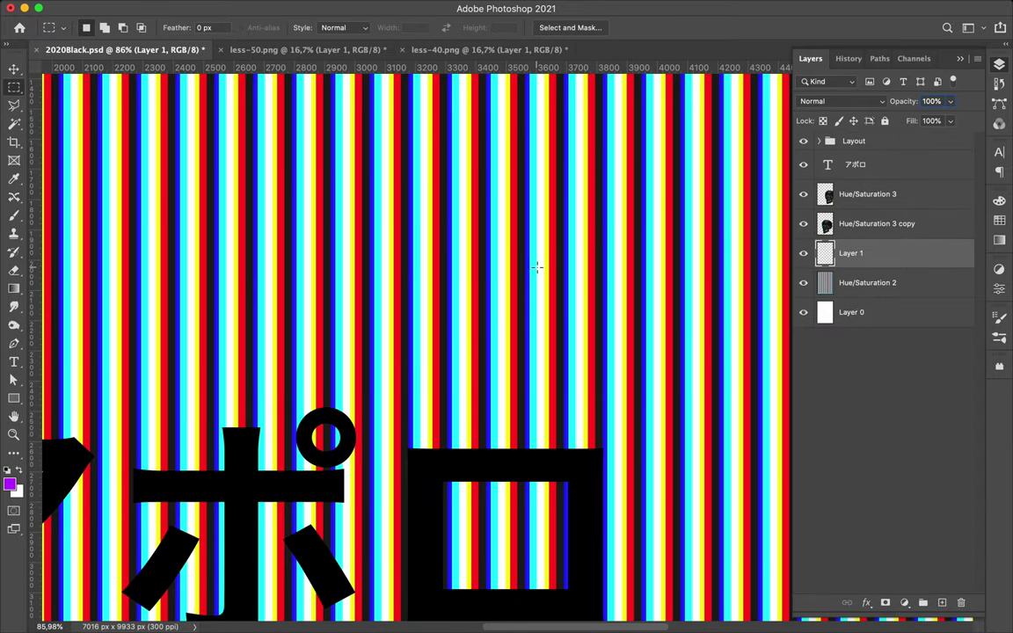
key(ctrl+t)
scroll(502, 264, down, 3)
mouse_move(487, 305)
mouse_down()
mouse_move(313, 316)
mouse_move(45, 305)
mouse_up()
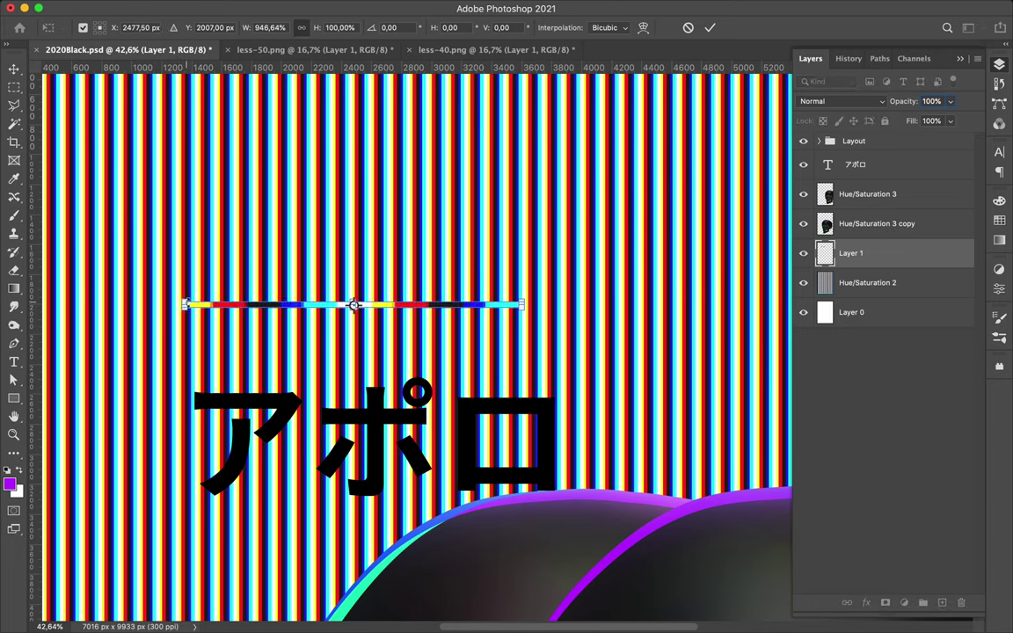
drag(524, 304, 785, 303)
key(ctrl+0)
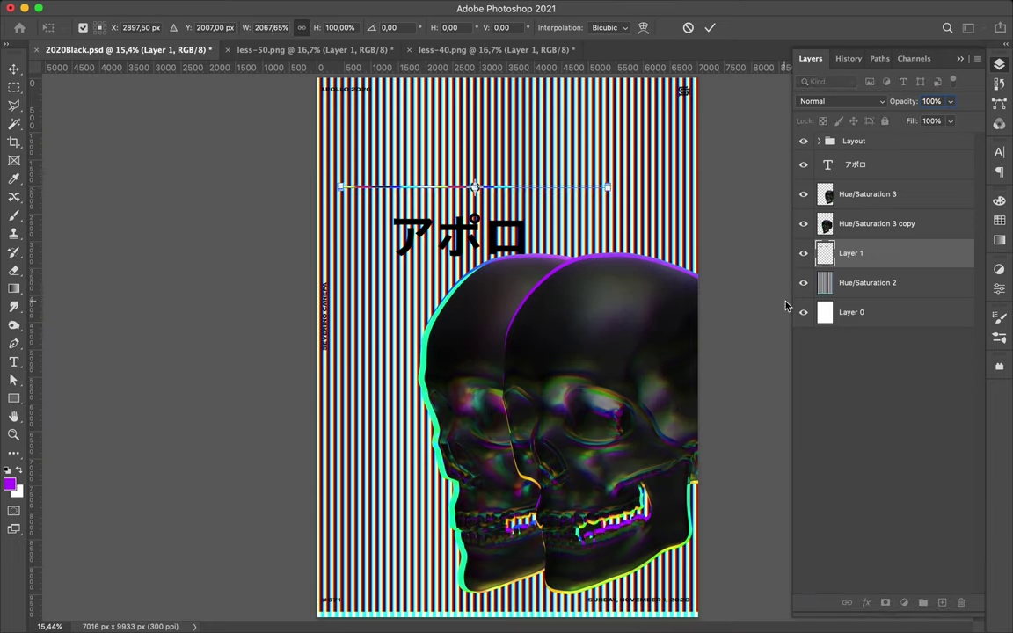
key(Return)
key(ctrl+t)
drag(616, 189, 492, 83)
key(Return)
drag(360, 156, 318, 154)
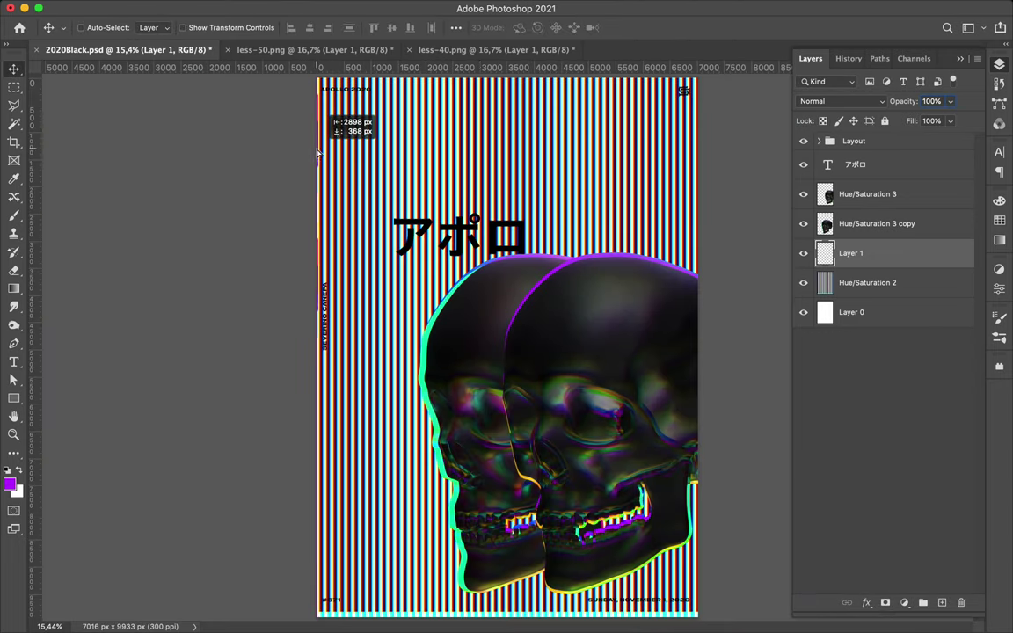
scroll(229, 203, up, 5)
key(ctrl+t)
key(Return)
scroll(344, 219, down, 3)
scroll(497, 179, down, 1)
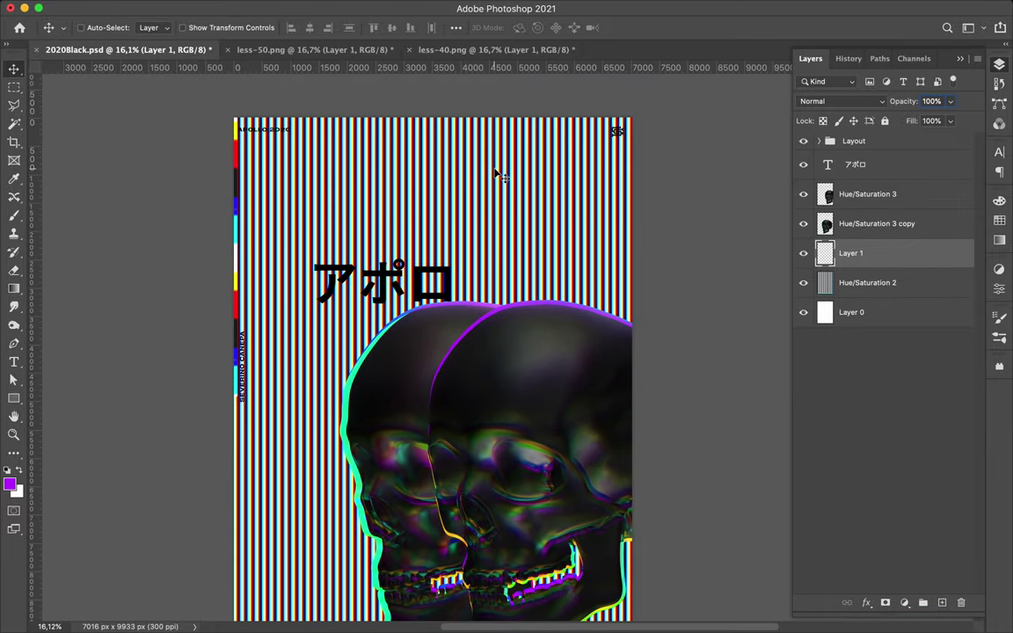
scroll(427, 255, down, 1)
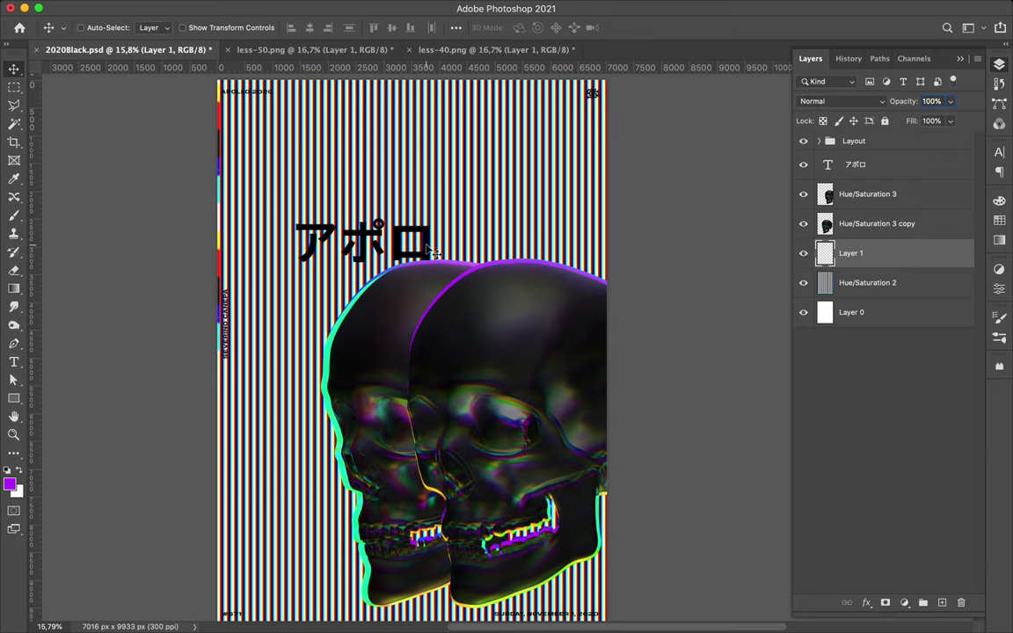
Step: Raise the アポロ title up-left and scale the second skull to about 84%
drag(428, 251, 405, 211)
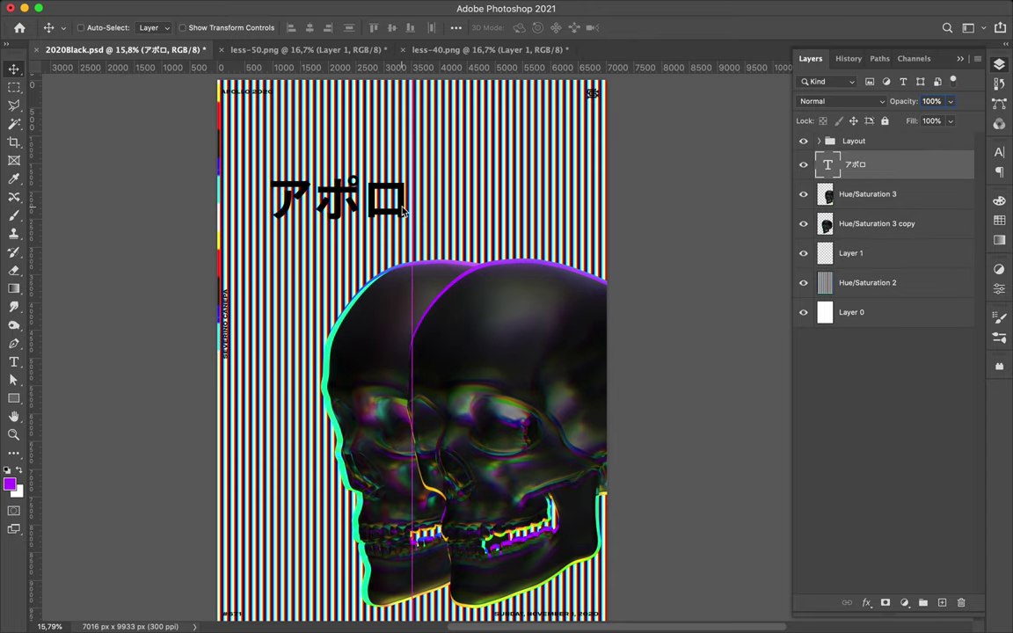
ctrl+click(547, 322)
key(ctrl+t)
drag(480, 294, 479, 349)
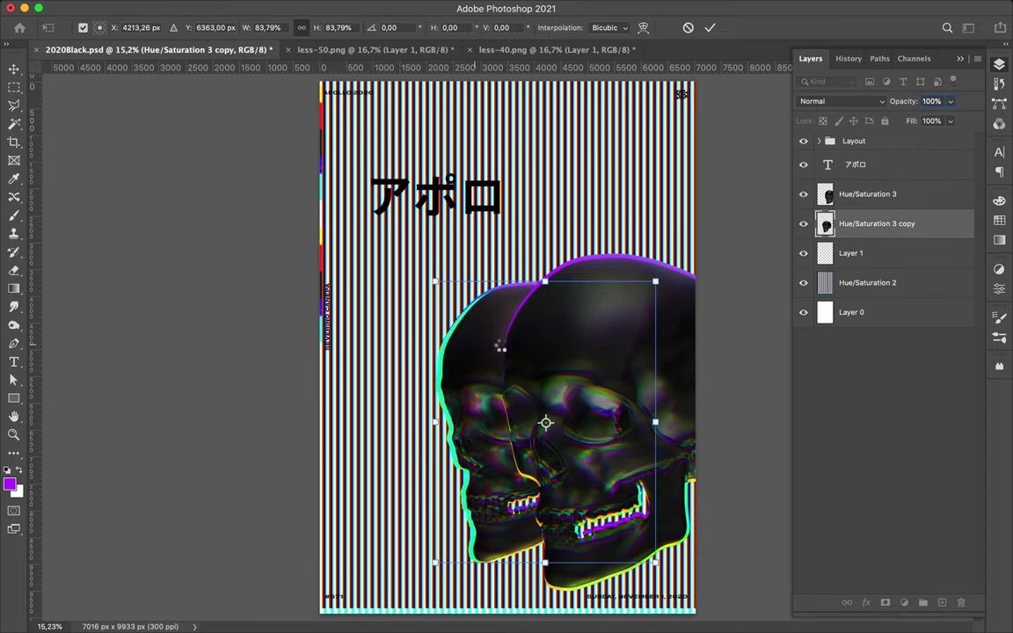
key(Return)
Step: Shift both skulls toward the right edge, then reselect only the front skull
drag(588, 362, 608, 354)
key(u)
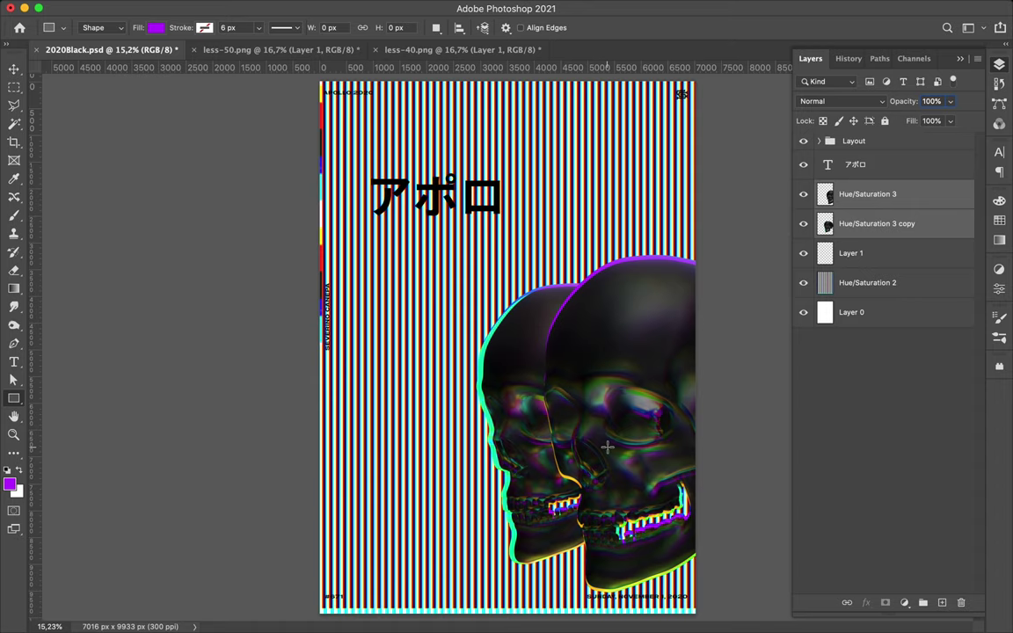
key(v)
click(611, 357)
Step: Slide the front skull left over the other skull and copy a first slice to a new layer
key(m)
key(v)
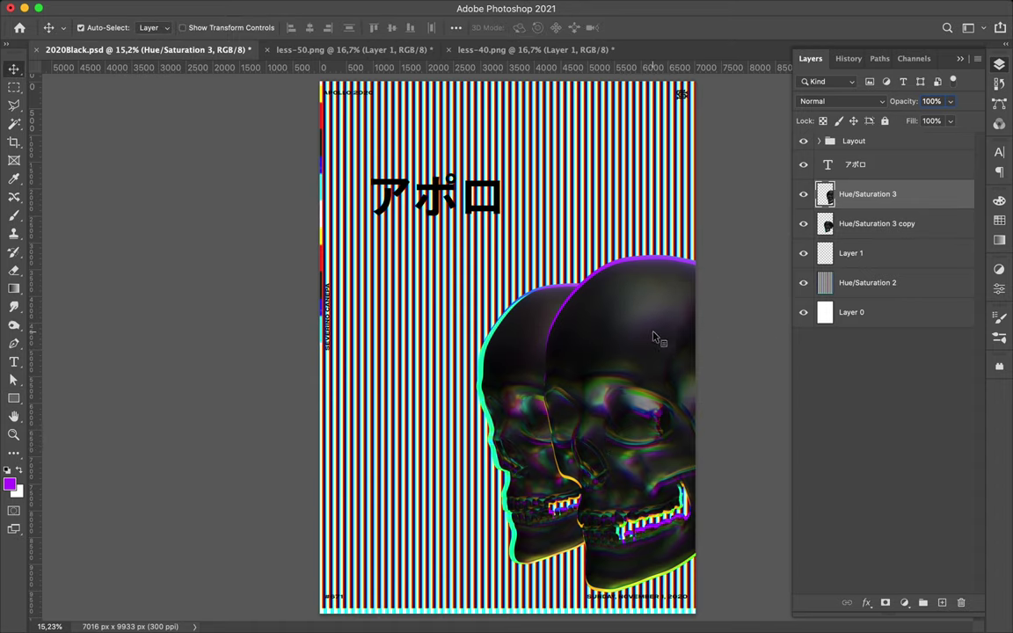
drag(654, 337, 548, 331)
key(m)
key(ctrl+shift+alt+n)
key(v)
key(m)
key(ctrl+d)
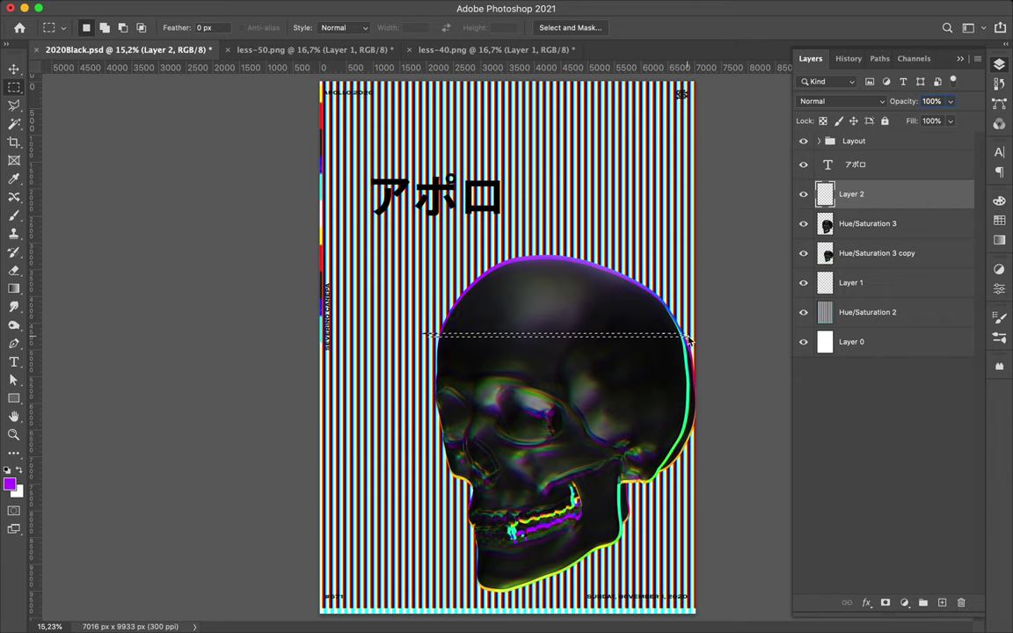
Step: Copy two more thin skull slices to new layers and group the three slices into Group 1
click(884, 223)
key(ctrl+shift+alt+n)
key(v)
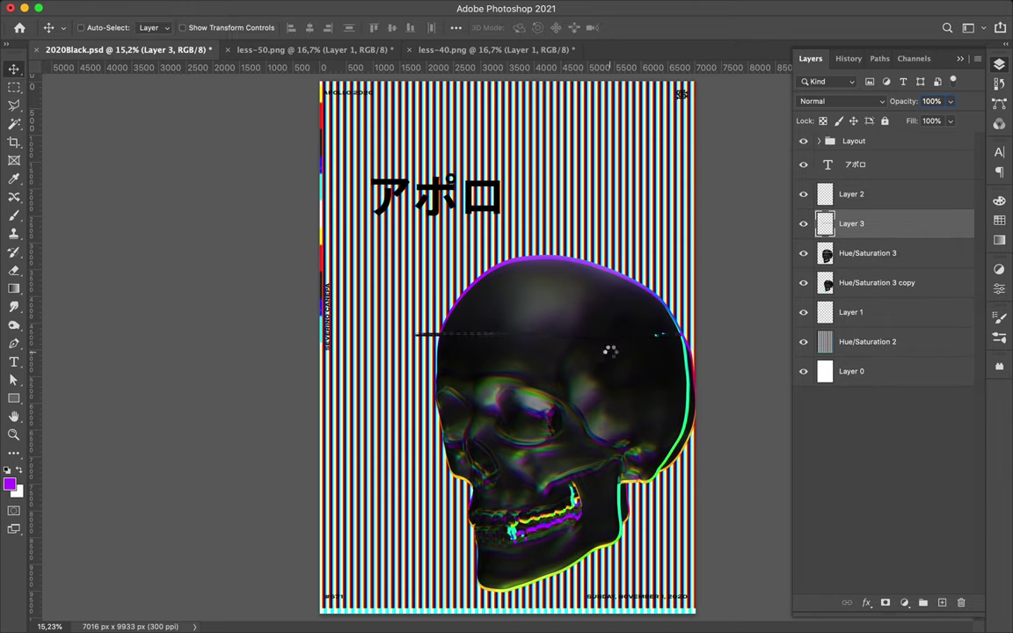
click(882, 254)
key(m)
drag(697, 340, 702, 342)
key(ctrl+j)
key(v)
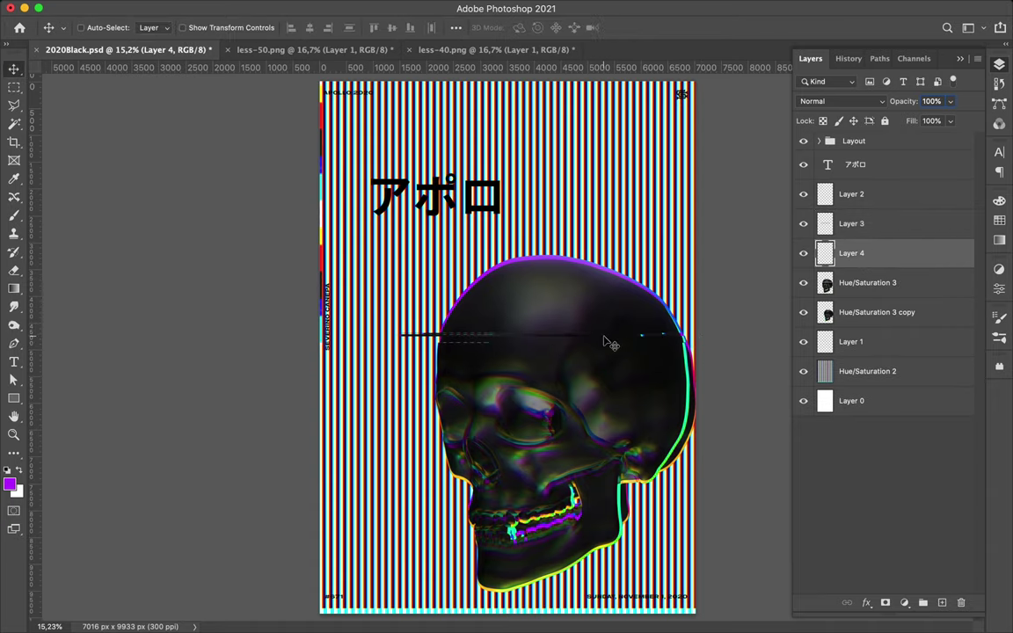
shift+click(862, 193)
key(ctrl+g)
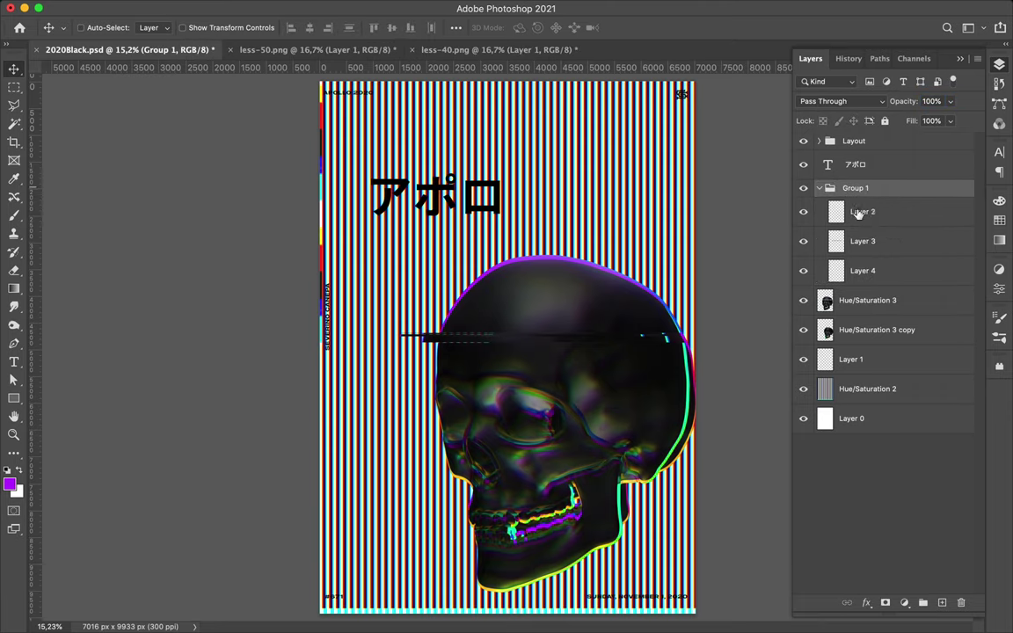
Step: Copy a thin band across the top of the skull and shift it sideways
click(874, 290)
key(m)
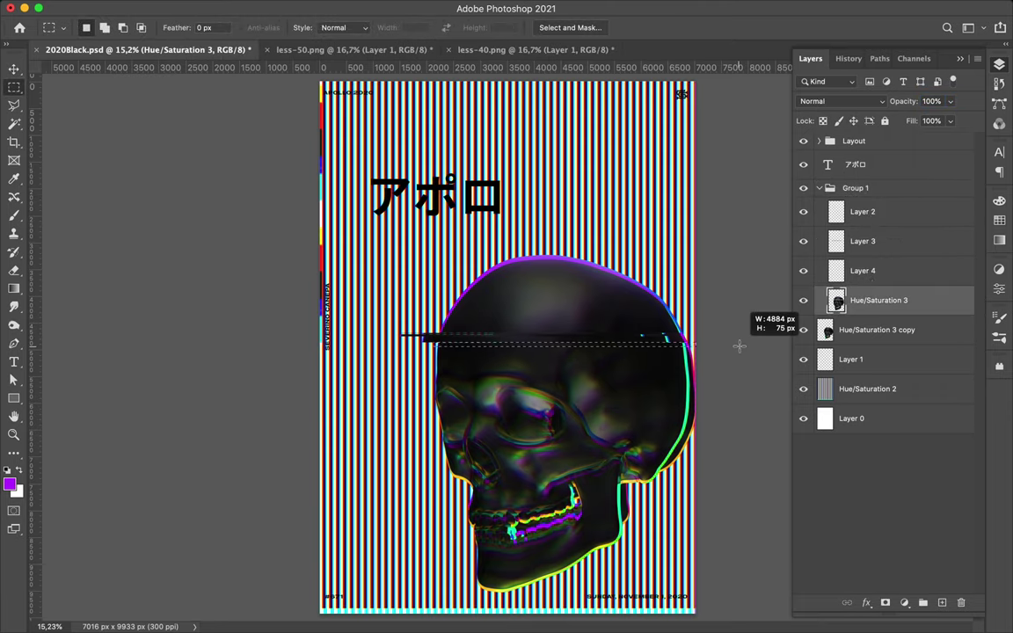
drag(739, 346, 739, 350)
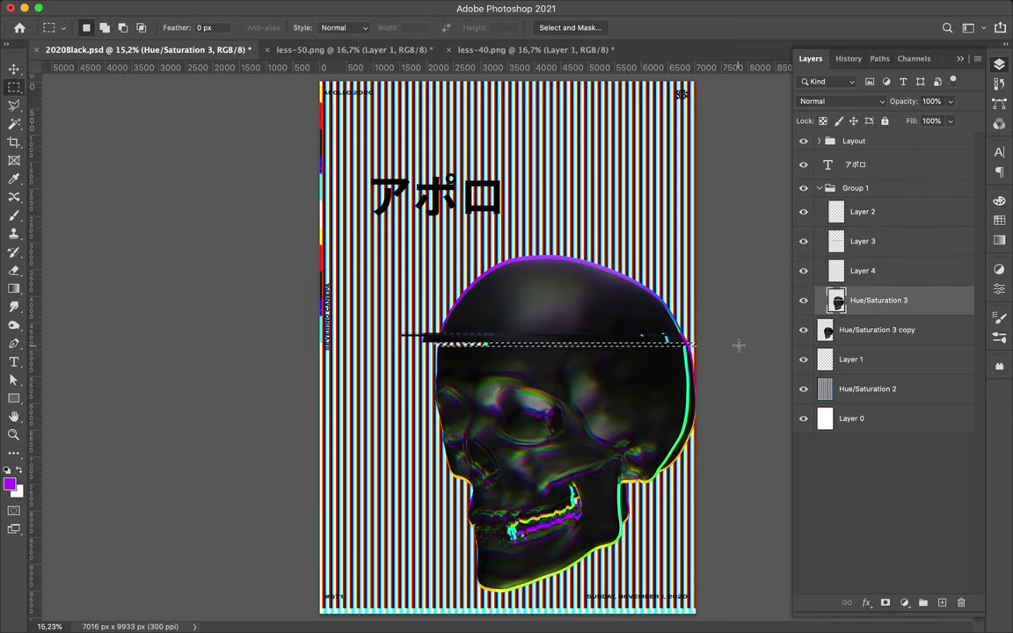
key(ctrl+shift+c)
key(ctrl+v)
Step: Copy another thin band across the skull to a new layer and shift it left
key(ctrl+v)
key(v)
drag(618, 343, 605, 350)
ctrl+click(517, 351)
key(m)
drag(389, 334, 701, 364)
key(ctrl+shift+c)
key(ctrl+v)
key(v)
drag(629, 361, 602, 365)
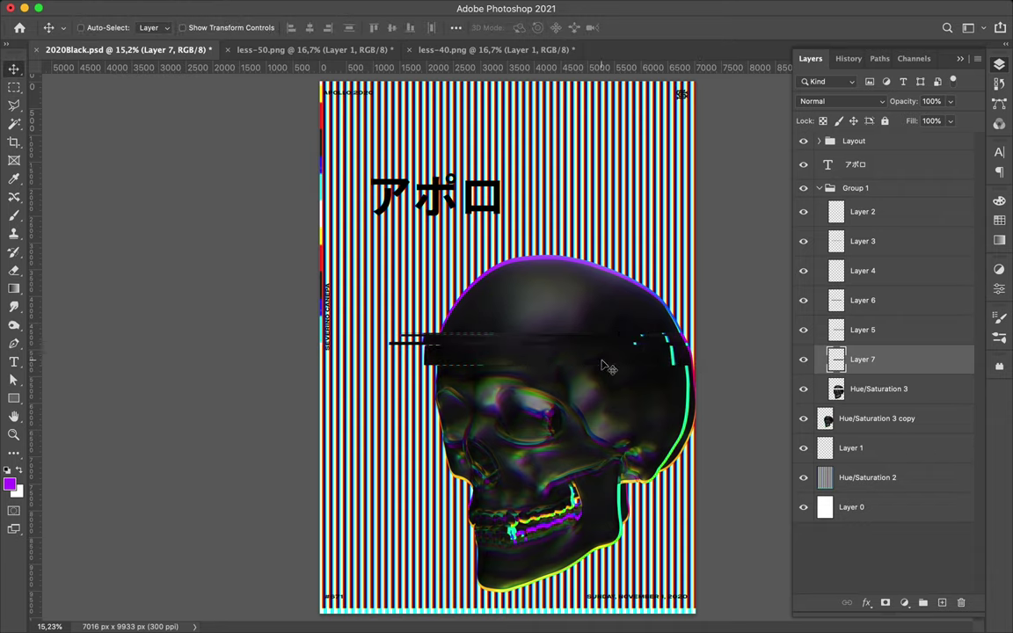
Step: Copy a thin band lower across the skull to a new layer and nudge it sideways
key(m)
drag(440, 453, 695, 460)
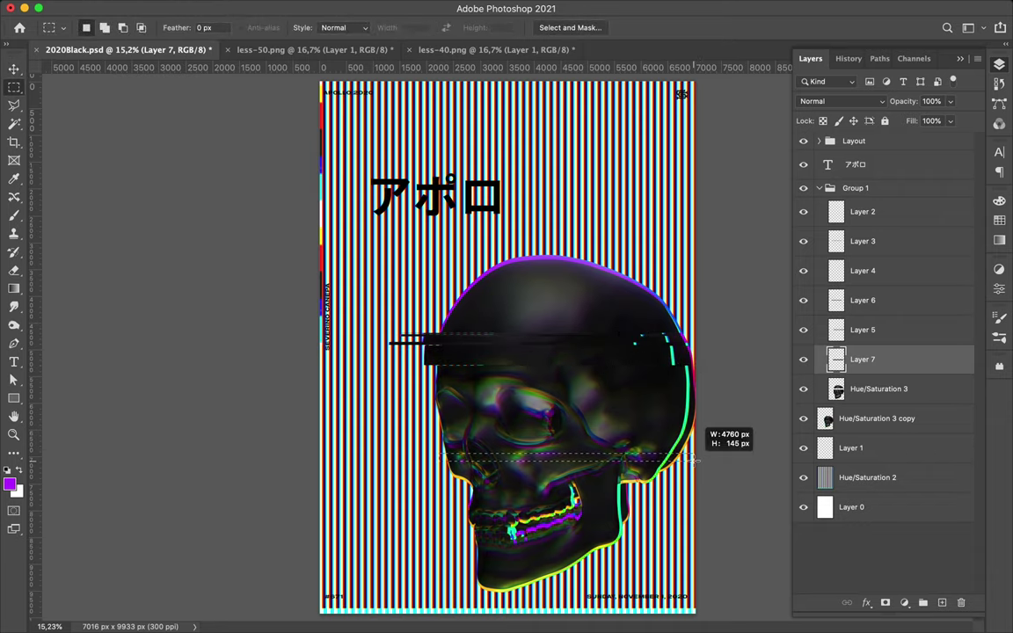
click(931, 393)
key(ctrl+shift+c)
key(ctrl+v)
click(879, 418)
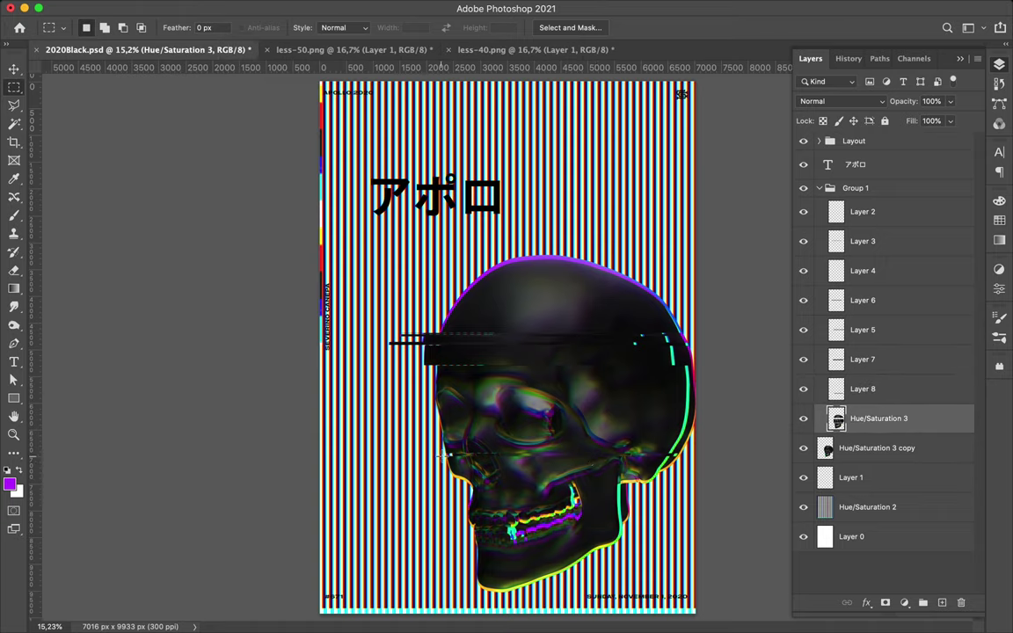
key(ctrl+shift+c)
key(ctrl+v)
key(v)
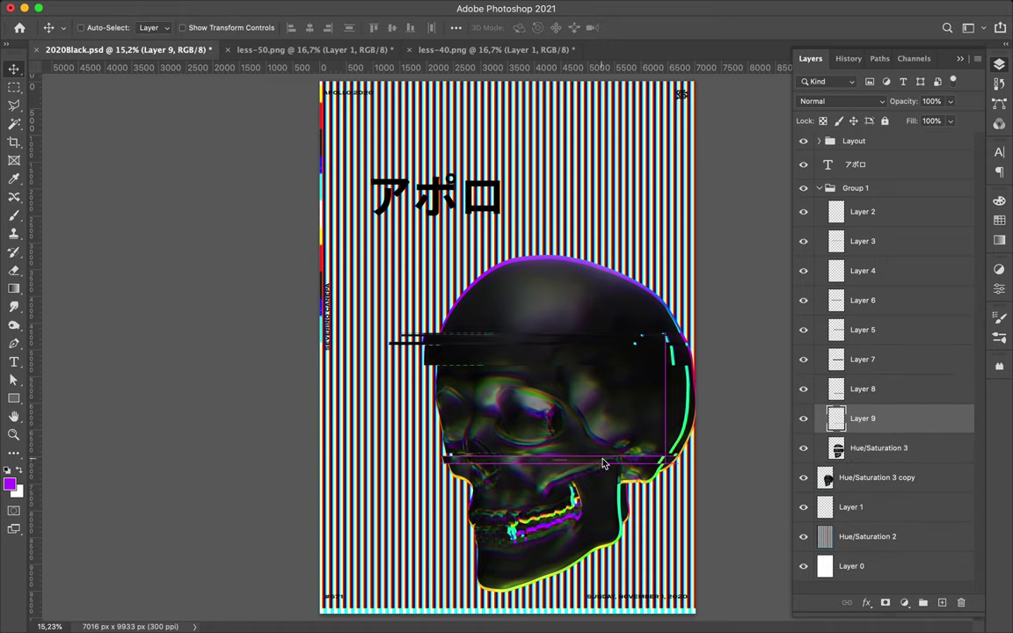
Step: Copy another skull band to a new layer and nudge it left
key(m)
key(alt+bracketleft)
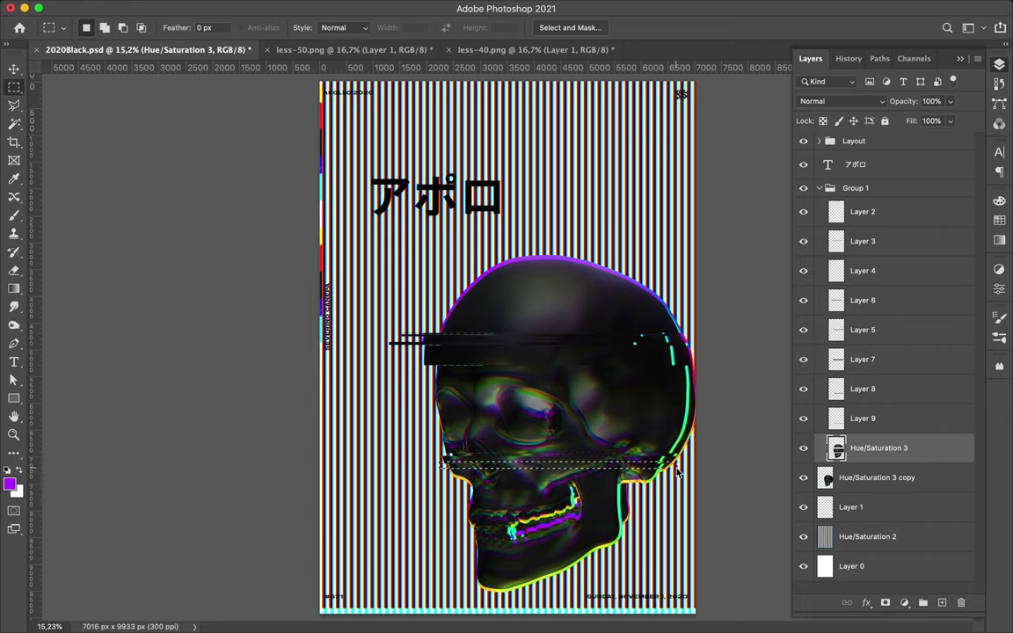
key(ctrl+shift+c)
key(ctrl+v)
key(v)
drag(609, 404, 599, 406)
key(m)
Step: Copy a band across the skull's eyes and shift it left for a glitch offset
drag(447, 408, 677, 421)
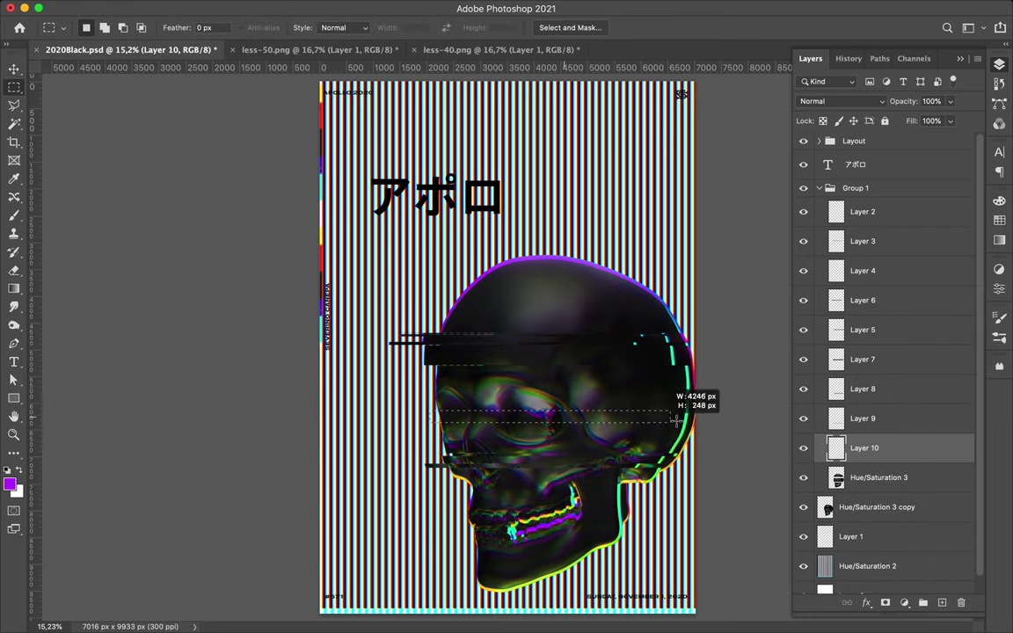
key(alt+bracketleft)
key(ctrl+shift+c)
key(ctrl+v)
key(v)
drag(606, 403, 546, 422)
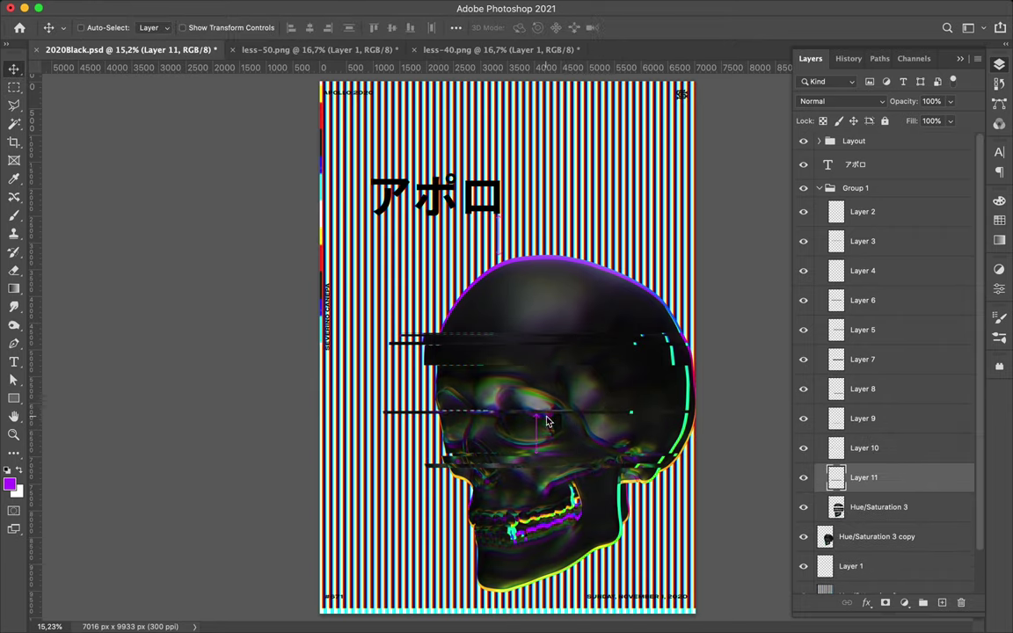
click(823, 193)
Step: Shift the glitched skull and front skull right, then duplicate the stripe layer
drag(568, 321, 676, 324)
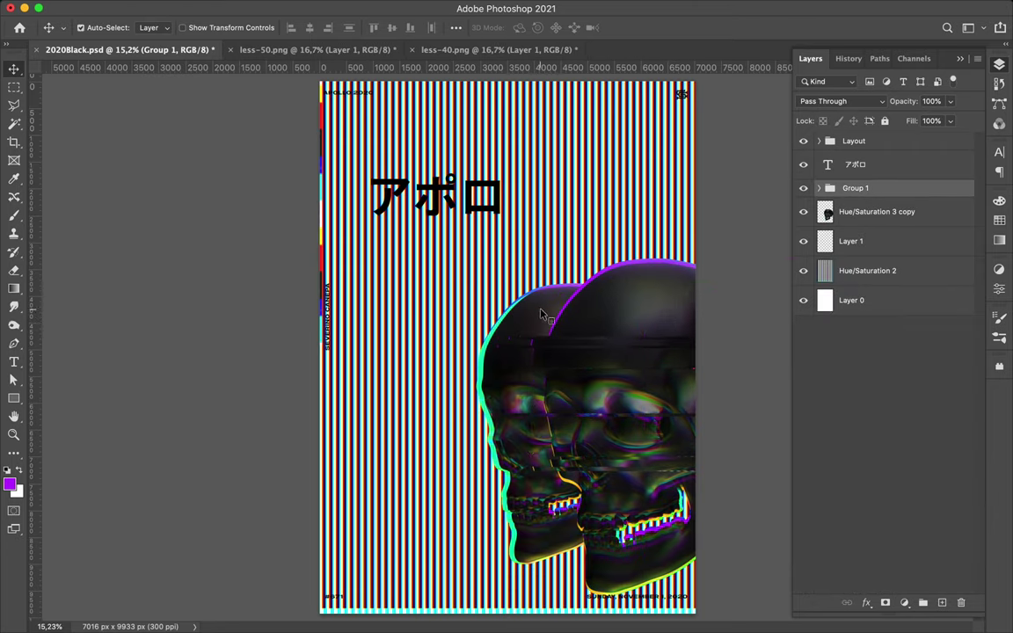
drag(541, 315, 551, 315)
click(819, 270)
key(ctrl+j)
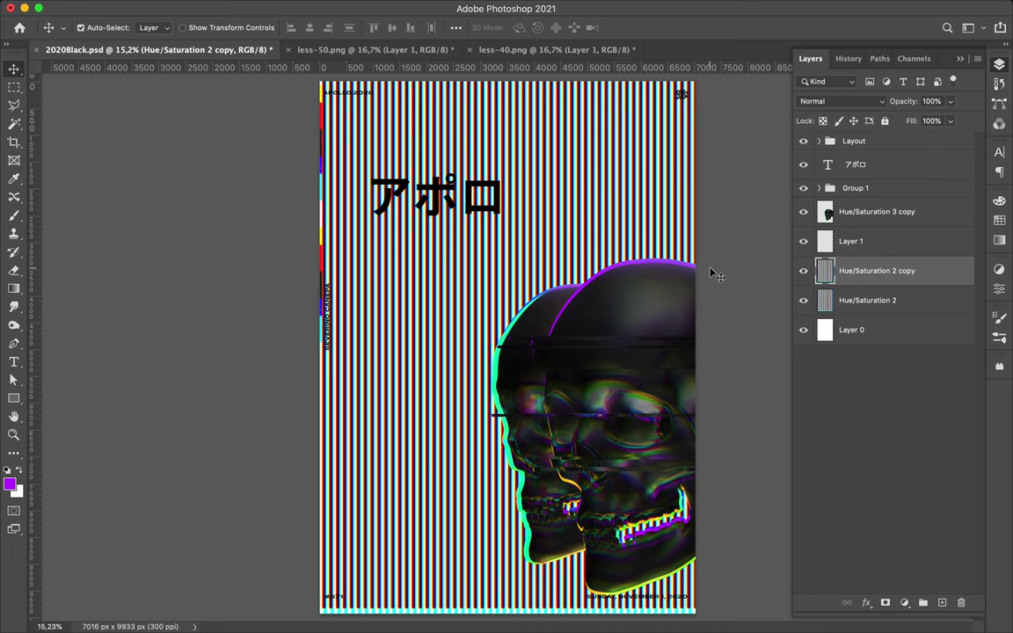
Step: Warp the Hue/Saturation 2 copy stripes into a tall cone curling down the left
key(ctrl+t)
right_click(588, 220)
click(667, 322)
drag(404, 139, 409, 132)
mouse_move(536, 114)
mouse_down()
mouse_move(507, 314)
mouse_move(396, 479)
mouse_up()
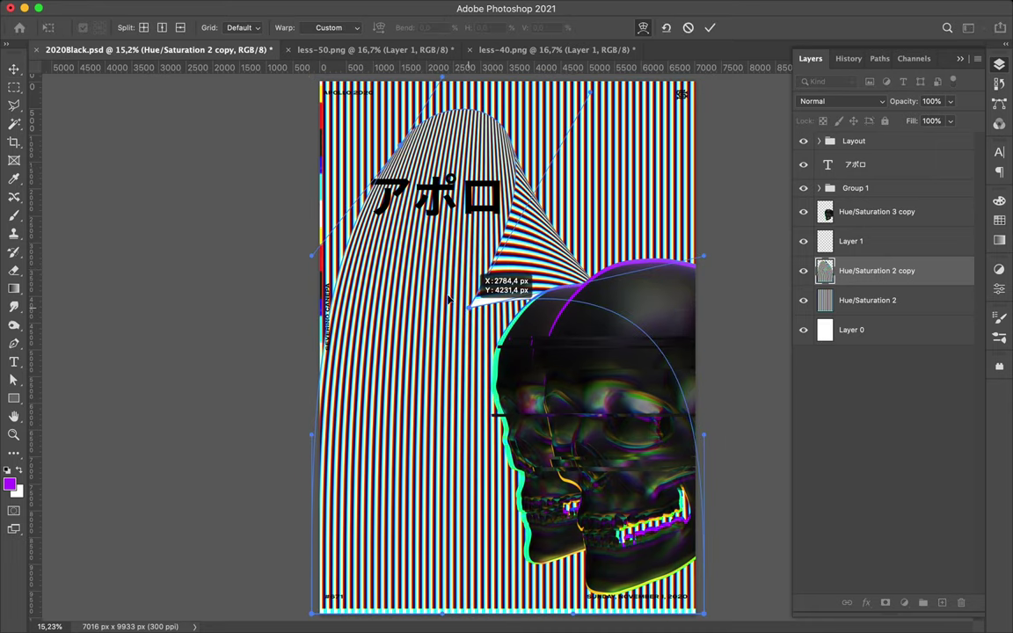
mouse_move(449, 428)
mouse_down()
mouse_move(534, 597)
mouse_move(490, 577)
mouse_up()
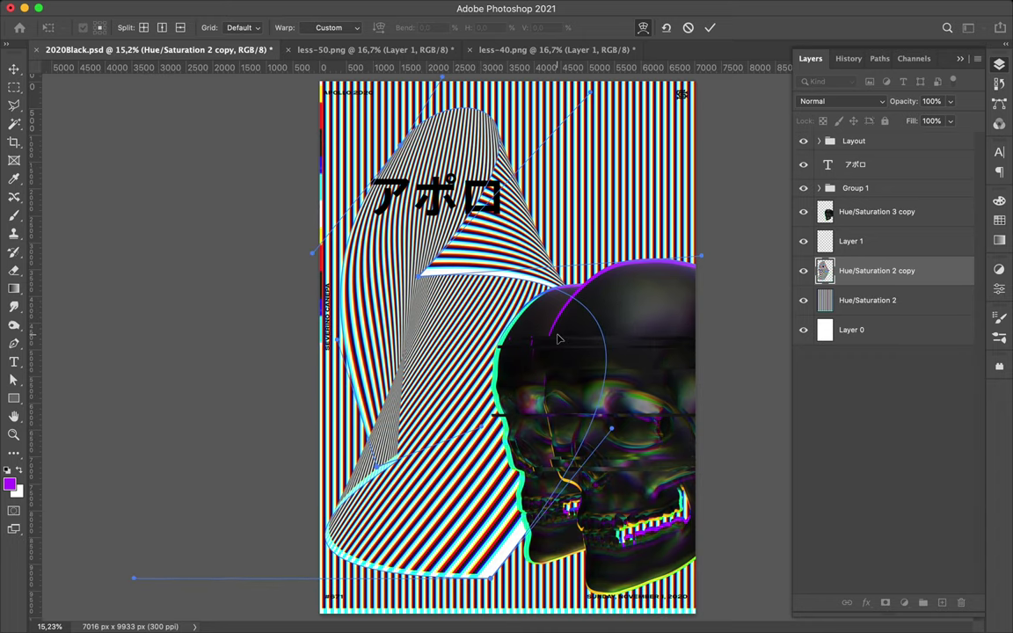
key(Return)
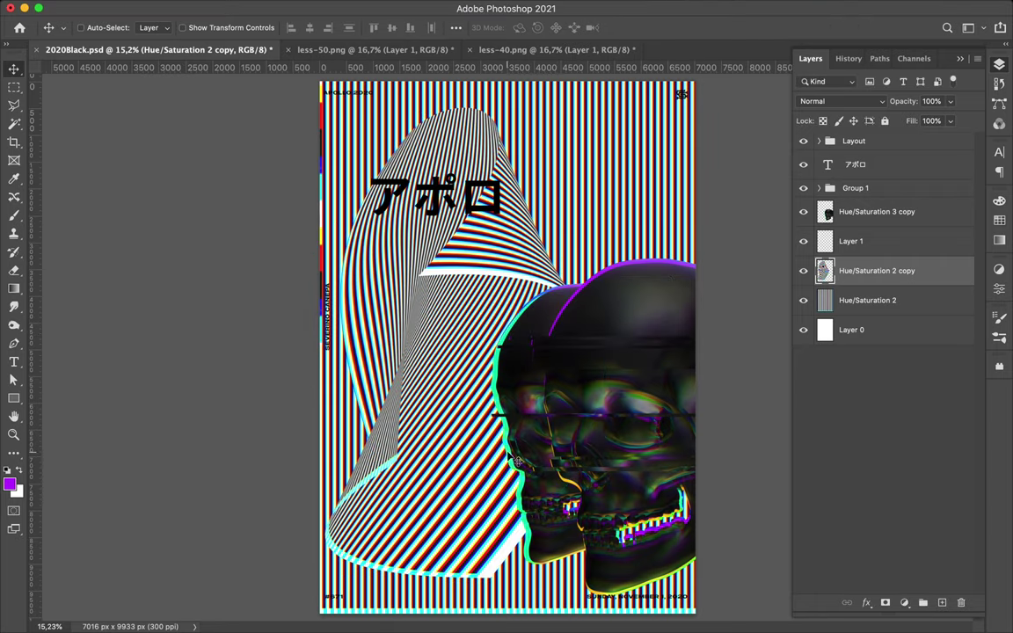
Step: Draw a tall purple rectangle bar at the top right
key(u)
drag(697, 156, 695, 156)
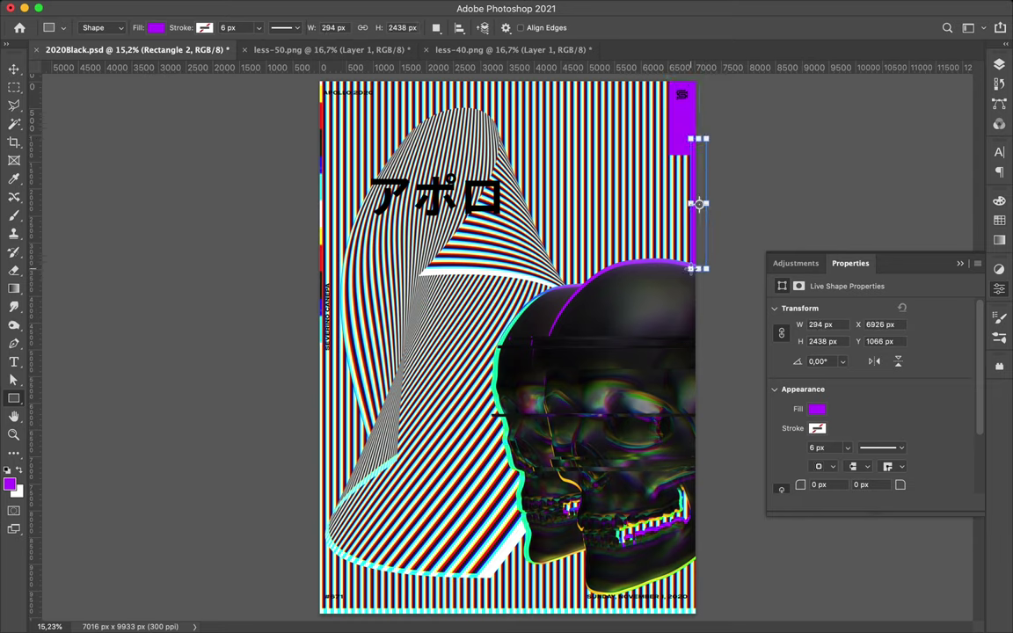
key(v)
click(459, 332)
key(ctrl+t)
key(Return)
Step: Fill the skull outline with black on a new Layer 12 beneath the skull, offset slightly
click(999, 64)
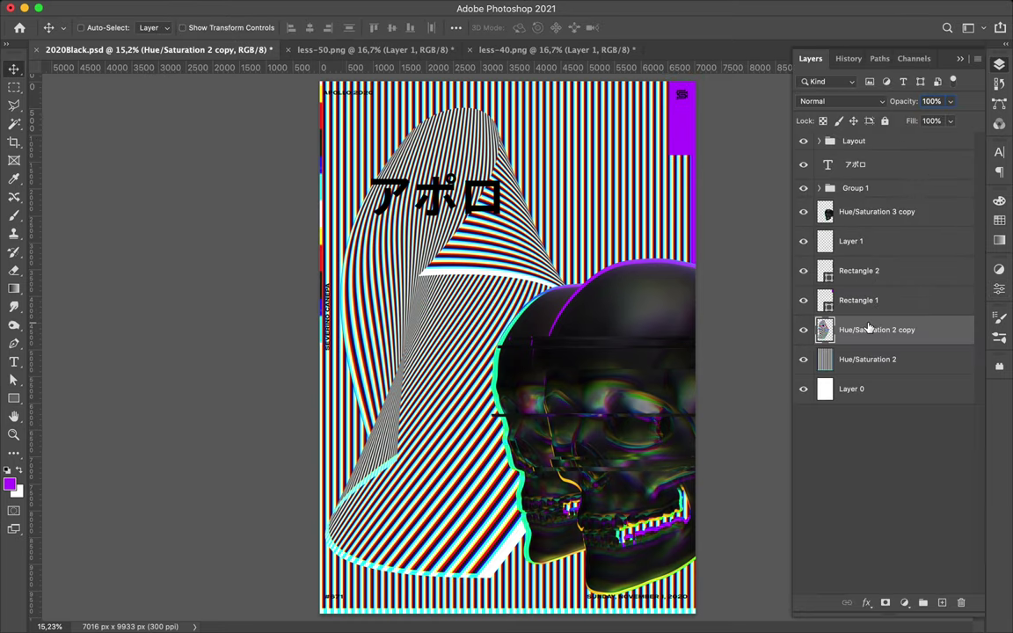
click(853, 359)
key(b)
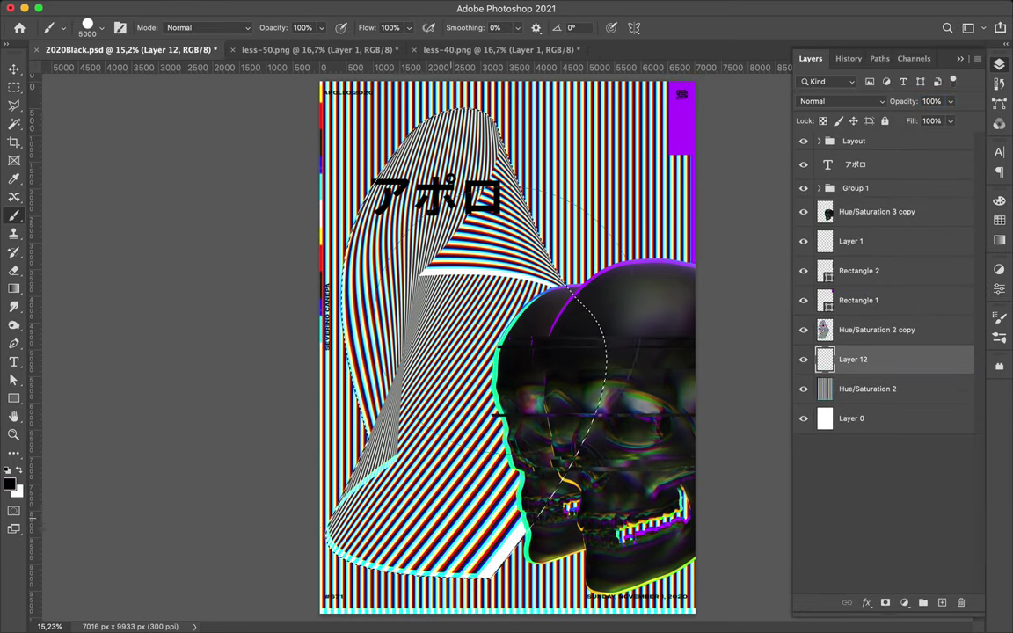
key(alt+BackSpace)
key(ctrl+d)
key(m)
key(v)
drag(537, 290, 482, 264)
Step: Apply a Gaussian Blur to the black shadow and stretch it slightly wider
click(329, 8)
mouse_move(336, 196)
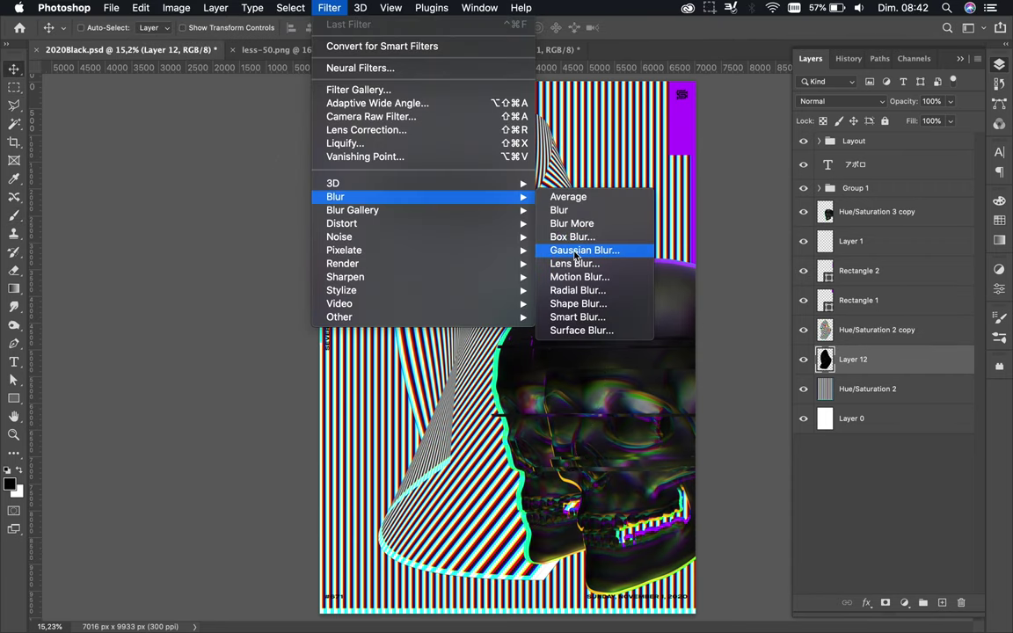
click(563, 250)
click(832, 104)
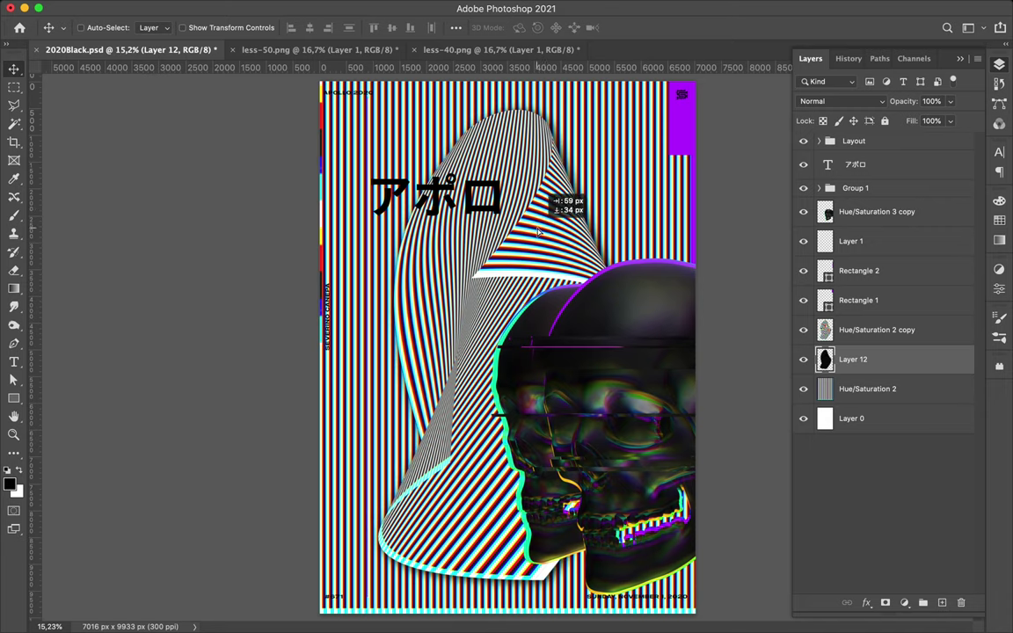
key(ctrl+t)
drag(375, 348, 359, 349)
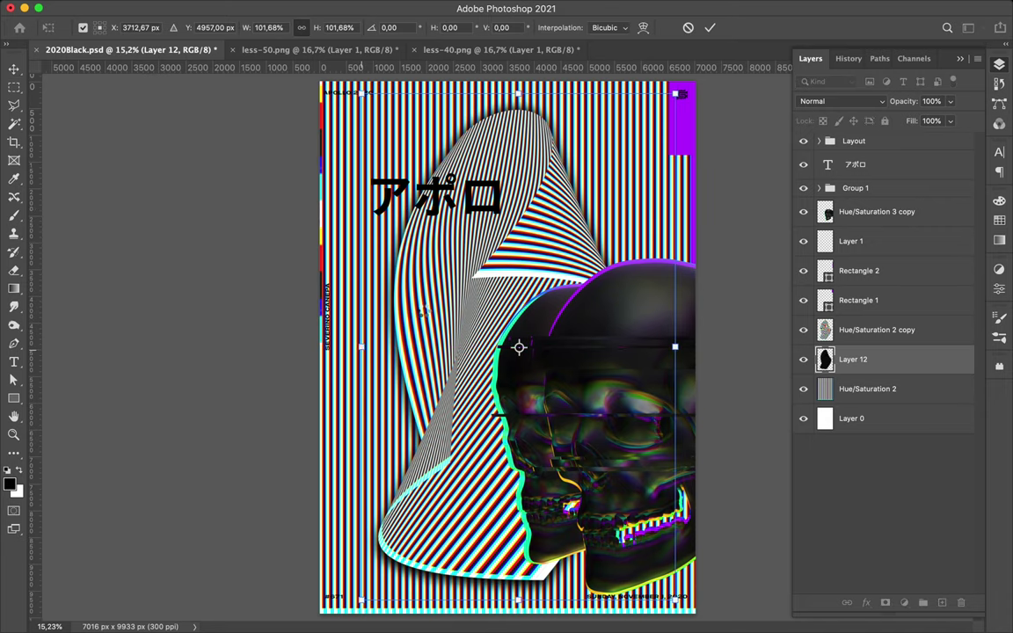
key(Return)
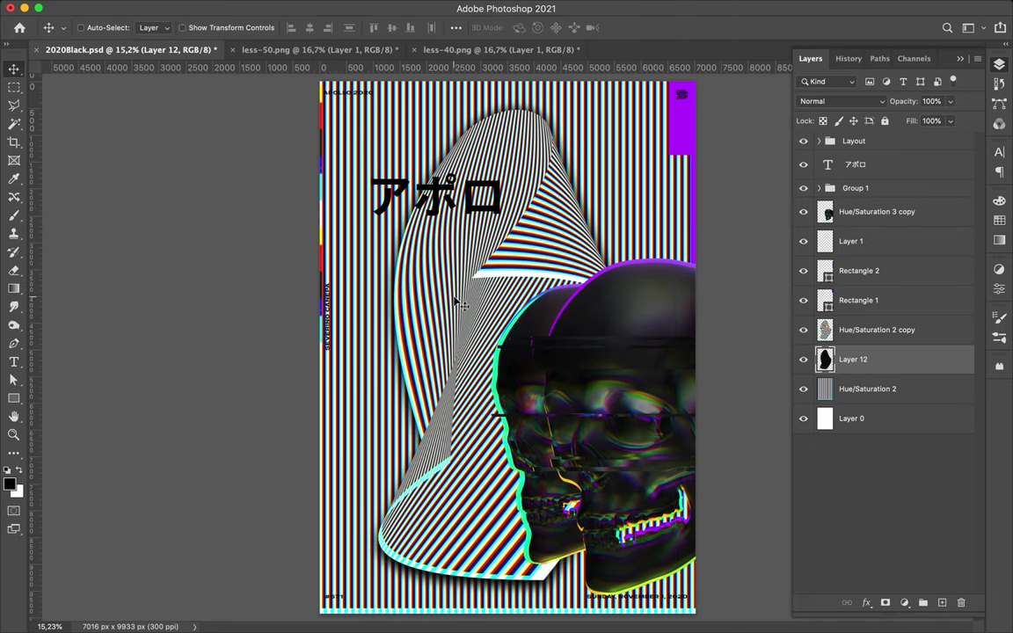
shift+click(916, 339)
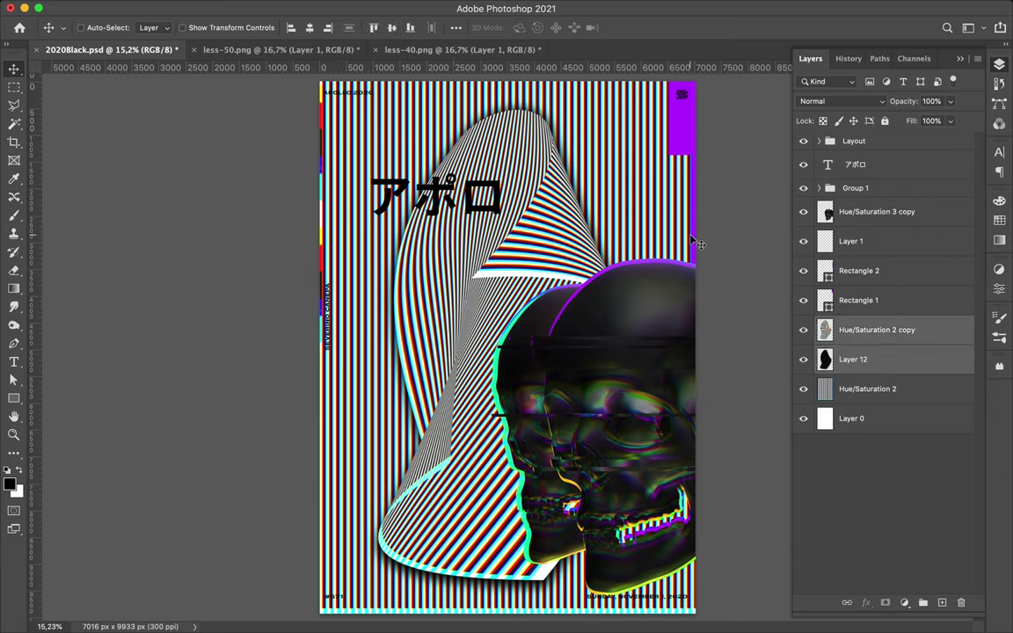
Step: Nudge the アポロ title lower and copy a striped strip into Layer 13 and Layer 13 copy
click(538, 322)
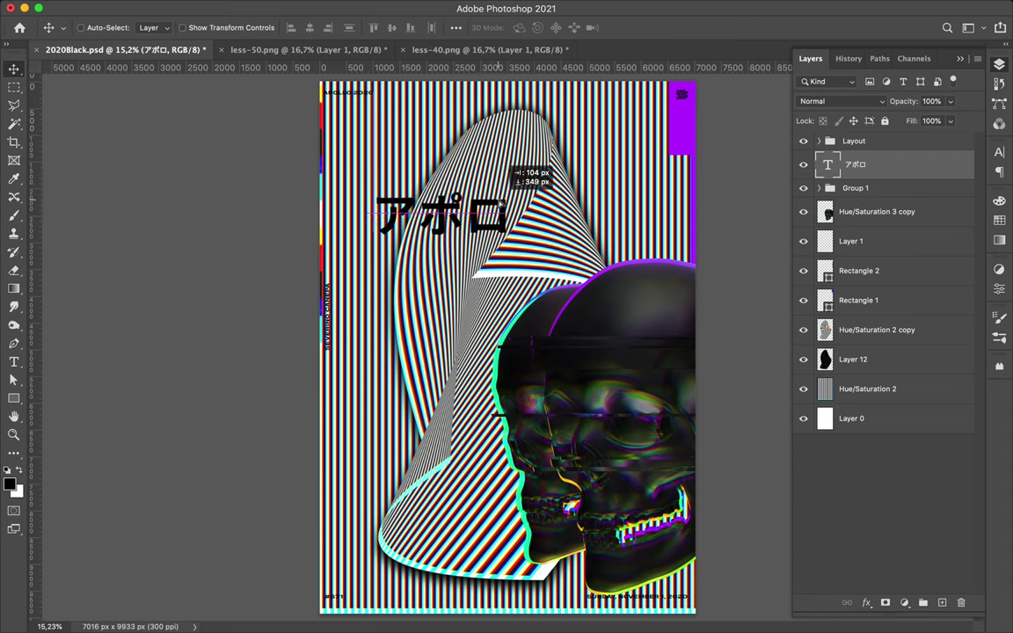
key(m)
key(ctrl+shift+alt+n)
key(v)
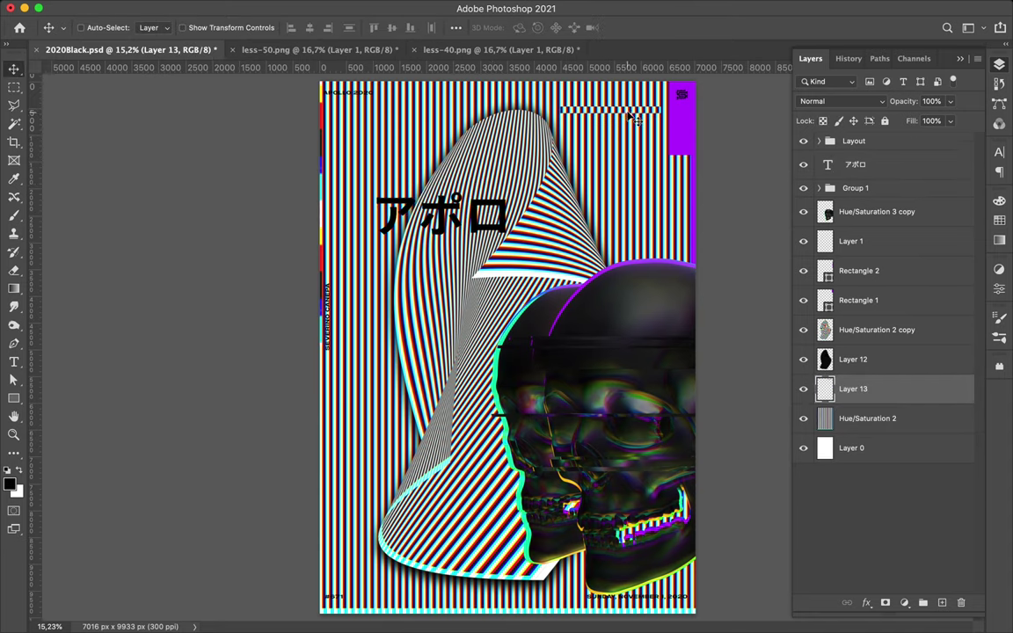
key(ctrl+j)
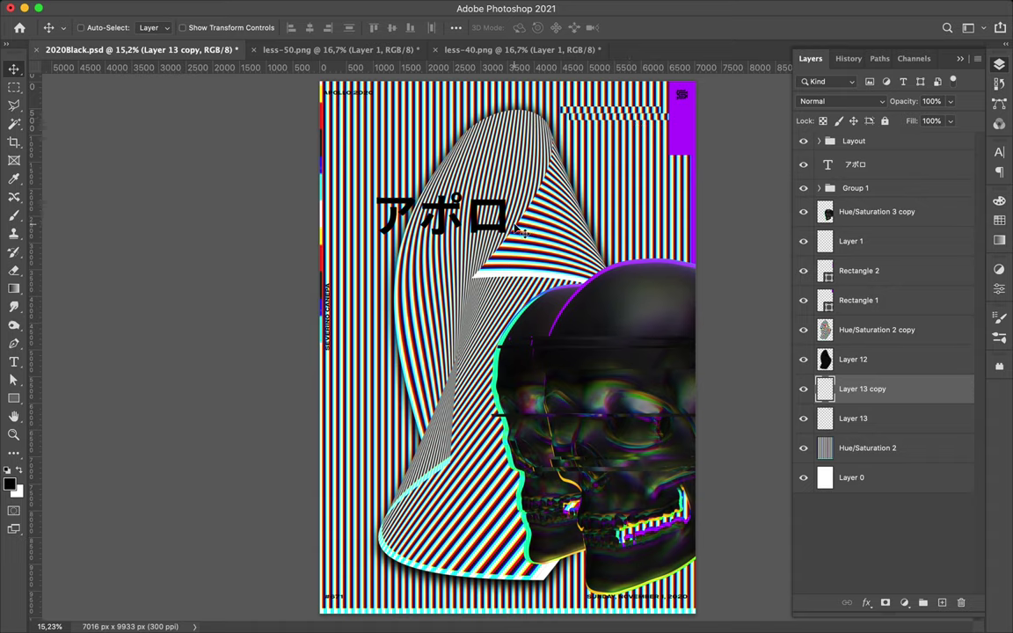
Step: Draw a purple ellipse over the skull top, placed above Hue/Saturation 3 copy
key(u)
right_click(13, 397)
click(53, 383)
click(155, 28)
drag(537, 268, 660, 326)
key(v)
key(ctrl+bracketright)
key(ctrl+bracketright)
key(ctrl+bracketright)
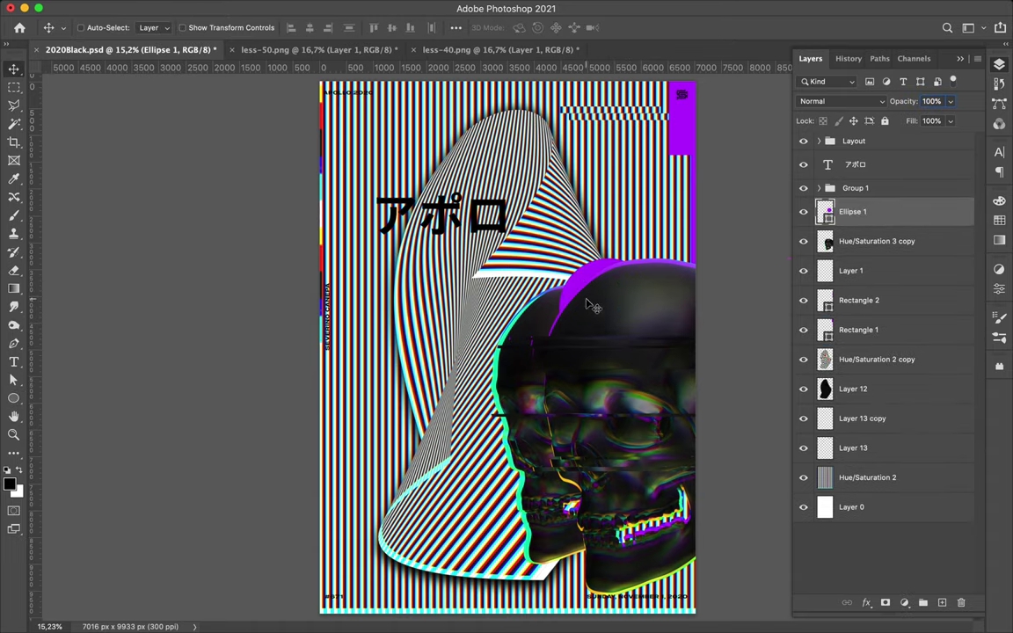
Step: Duplicate the circle shifted left, below Hue/Saturation 3 copy, and make it mint green
drag(591, 305, 528, 305)
key(ctrl+bracketleft)
key(ctrl+bracketleft)
key(u)
click(113, 28)
click(211, 99)
key(v)
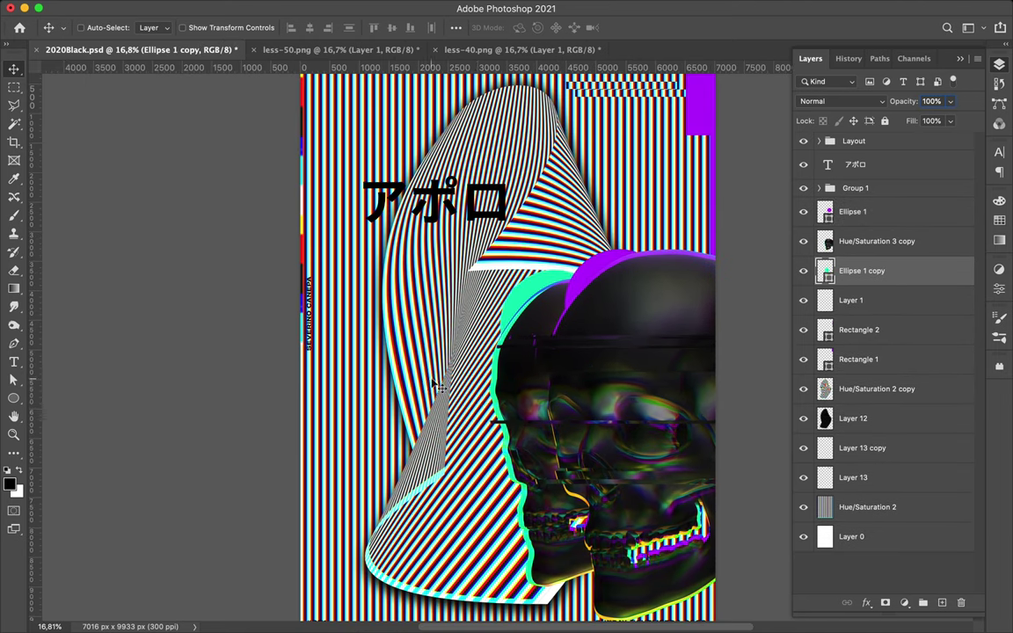
Step: Draw a thin purple rectangle bar across the skull
key(u)
key(alt+bracketright)
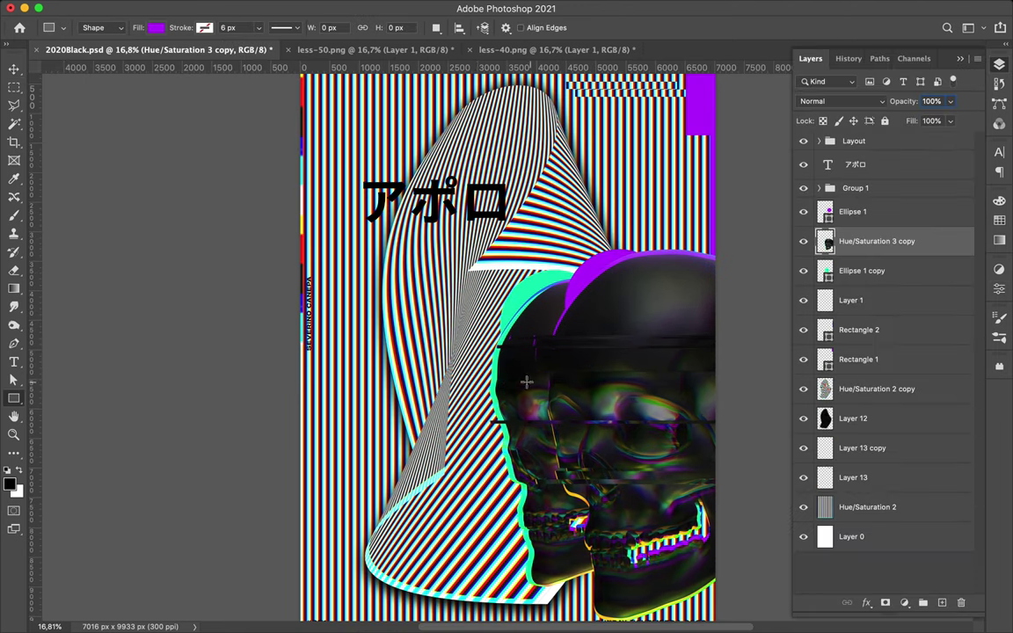
drag(557, 380, 559, 378)
Step: Draw two more thin purple bars across the skulls
drag(862, 244, 858, 179)
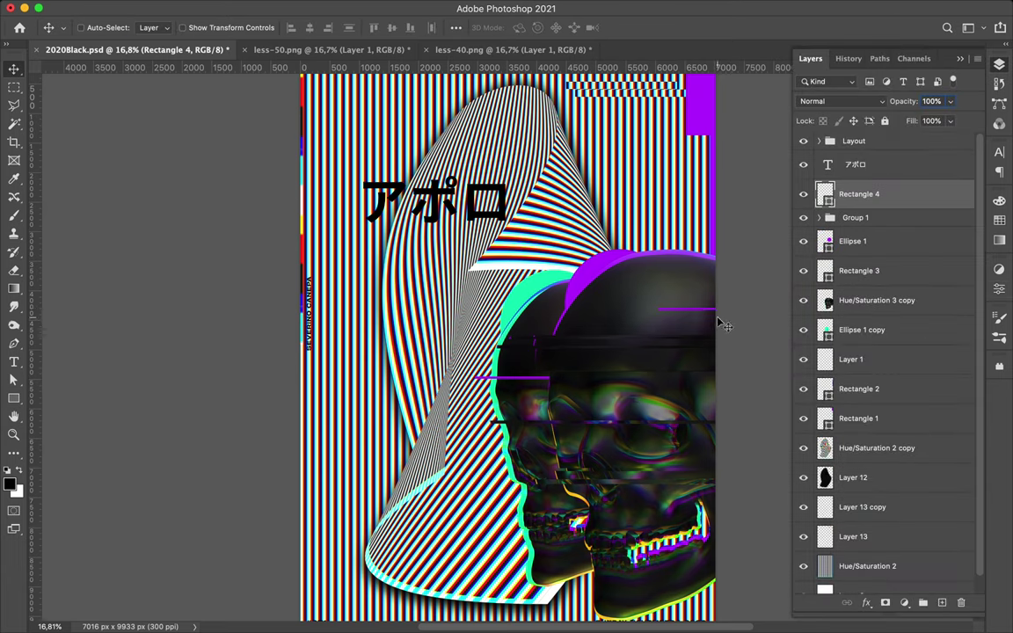
scroll(677, 343, down, 3)
drag(619, 312, 746, 312)
drag(481, 440, 737, 440)
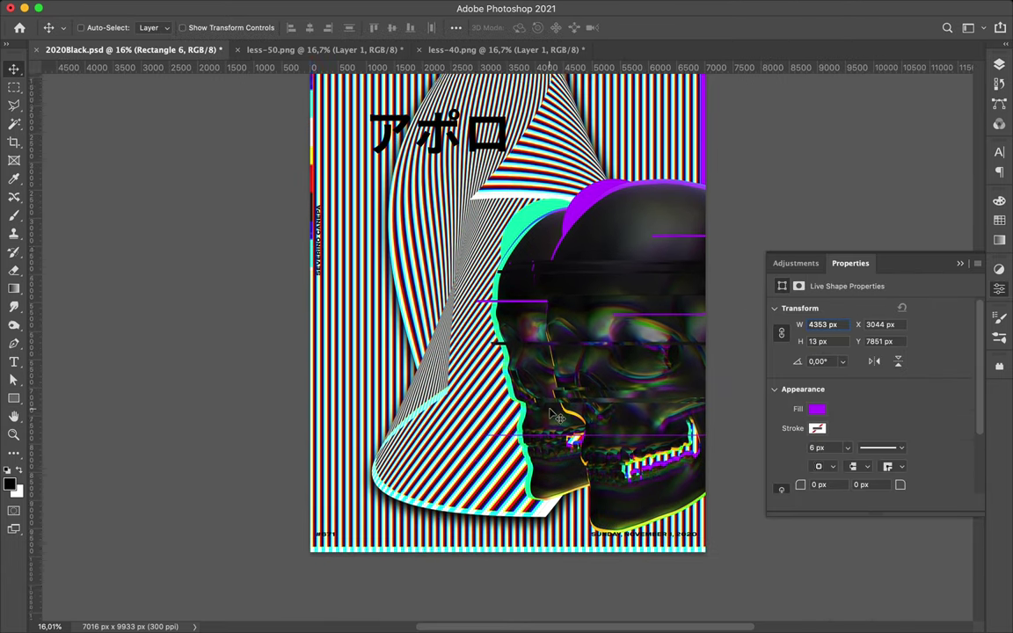
Step: Add a white bar at the bottom left, copy it higher up the left edge, and raise Layer 1 to the top
drag(309, 427, 361, 611)
key(v)
drag(339, 452, 340, 266)
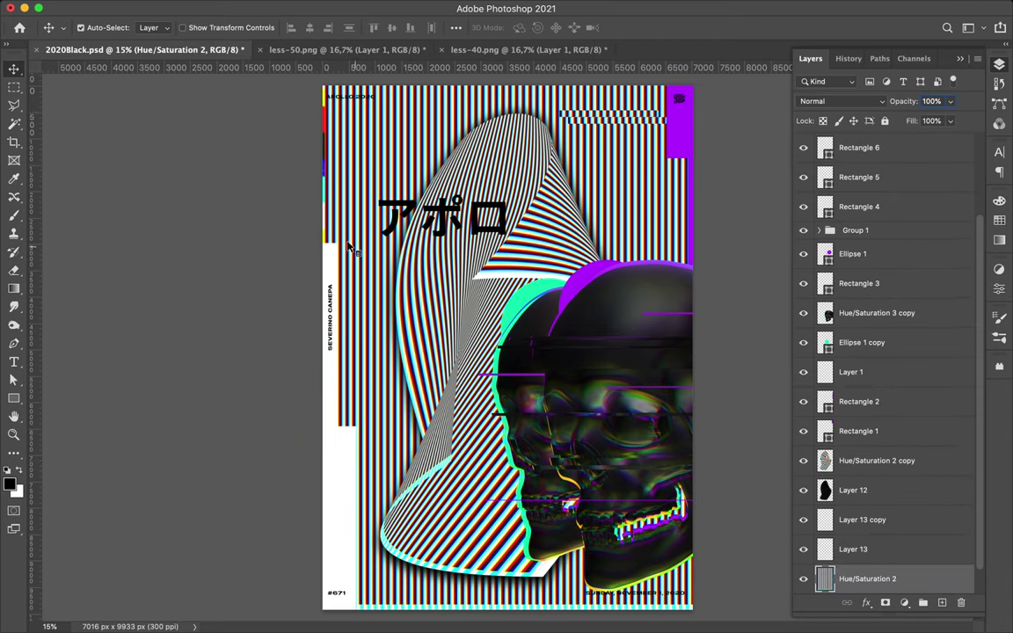
drag(853, 401, 888, 157)
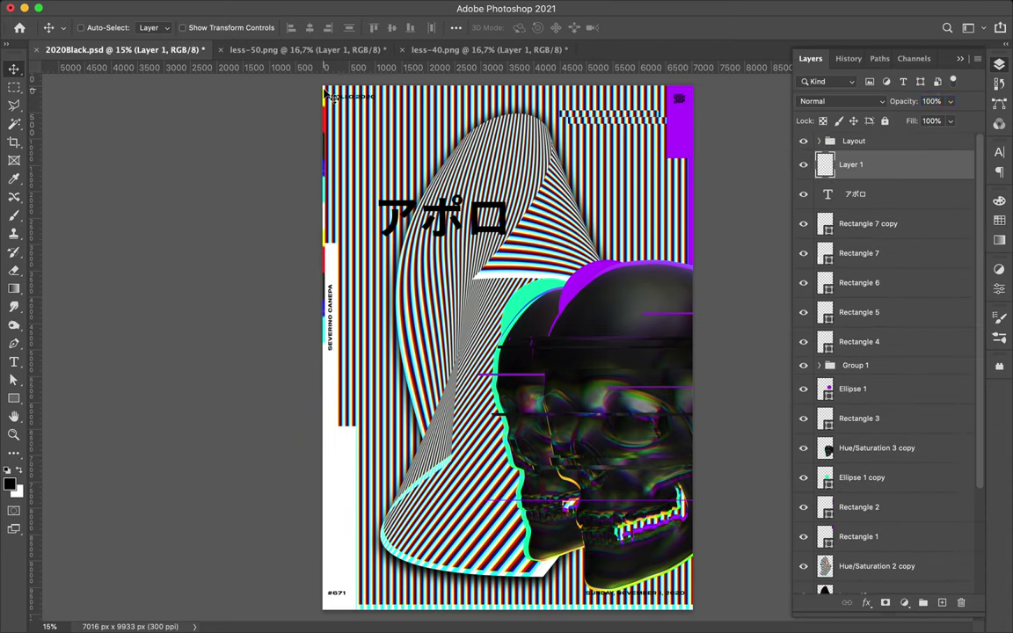
Step: Draw a white box at the poster's top left
key(u)
click(159, 28)
drag(323, 86, 400, 104)
click(69, 99)
key(v)
Step: Copy a square patch of stripes to a new layer and rotate it so stripes run horizontally
key(m)
mouse_move(514, 161)
mouse_down()
mouse_move(710, 317)
mouse_move(708, 145)
mouse_up()
key(Delete)
key(ctrl+j)
key(ctrl+t)
key(Return)
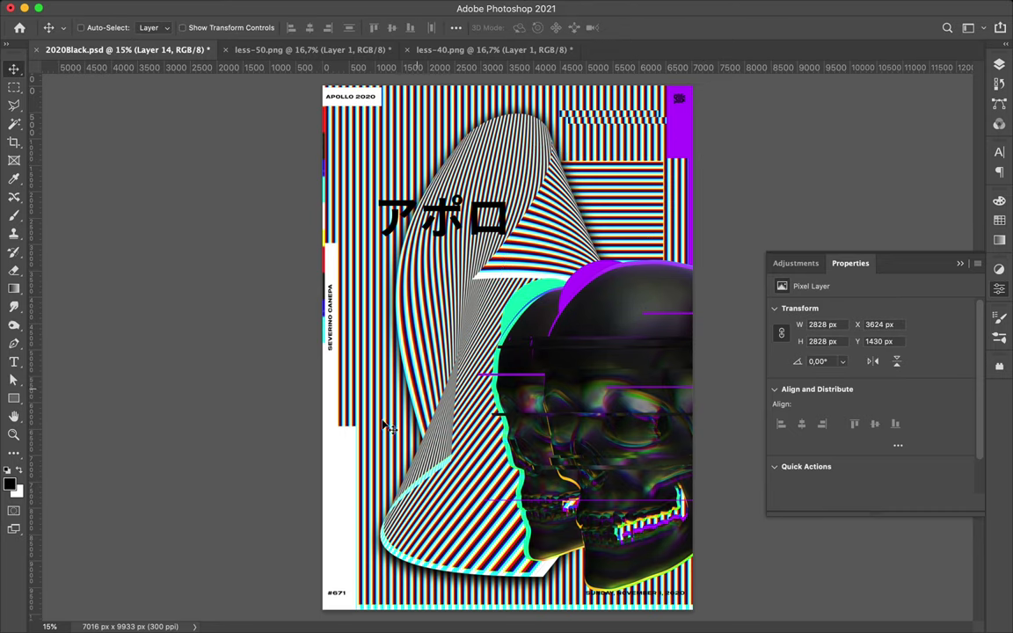
Step: Widen the bottom-left white box, move Rectangle 7 below Layer 13, and draw a white box behind アポロ
drag(356, 519, 391, 519)
key(v)
key(F7)
mouse_move(859, 283)
mouse_down()
mouse_move(880, 502)
mouse_move(880, 435)
mouse_up()
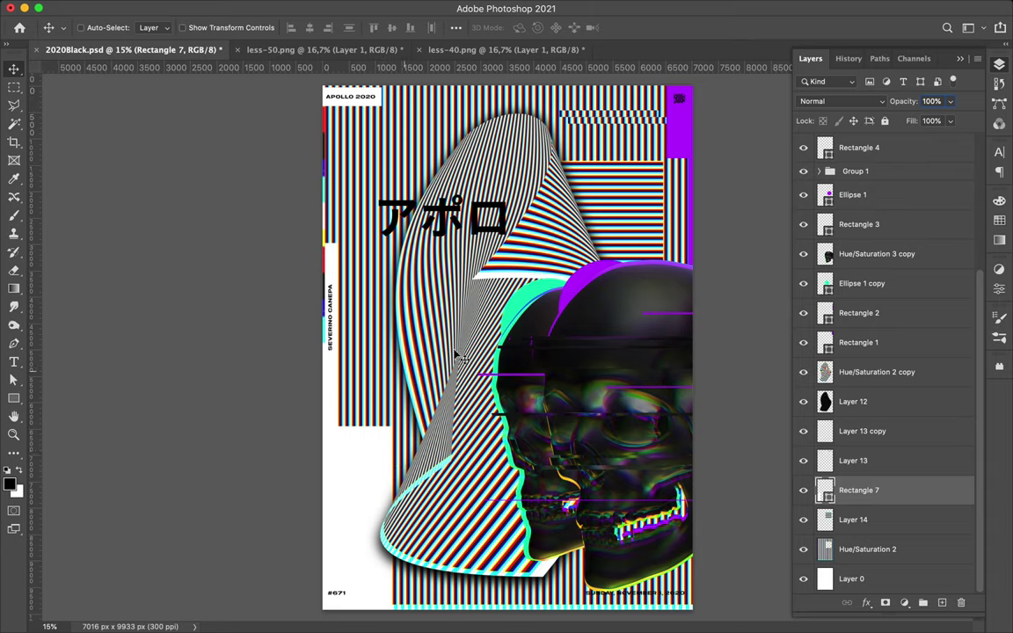
key(u)
drag(510, 234, 509, 236)
Step: Centre the アポロ title on its white box, Rectangle 9
key(v)
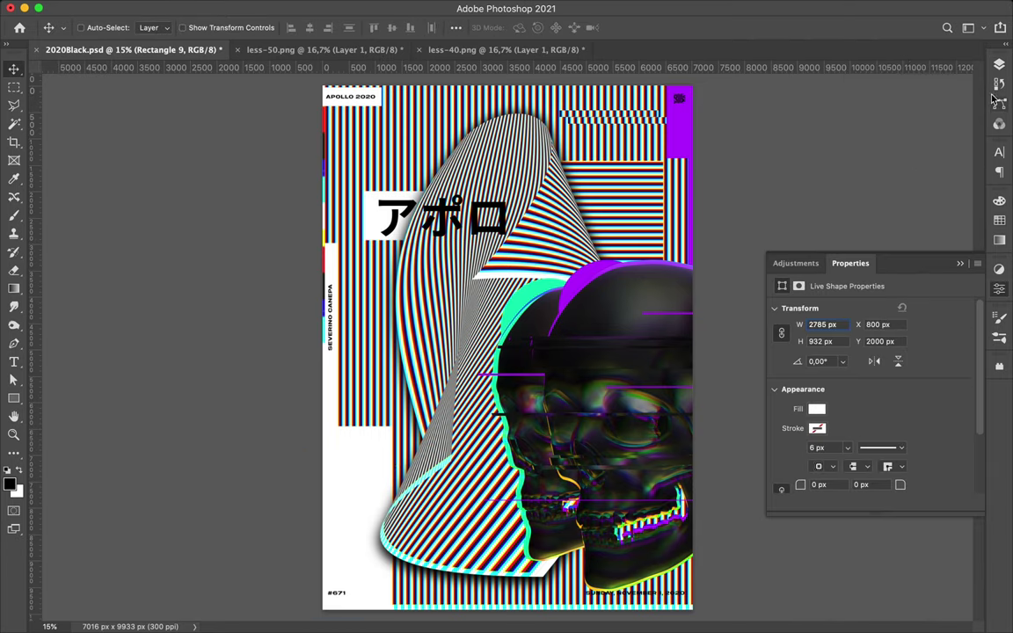
key(F7)
click(370, 220)
scroll(871, 199, up, 3)
shift+click(866, 254)
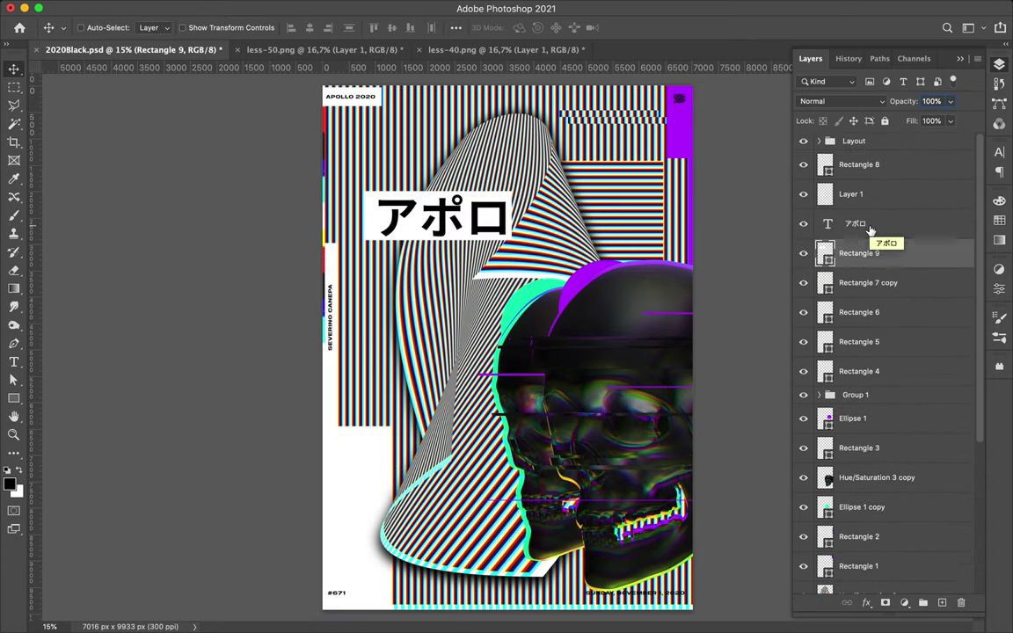
click(455, 27)
click(497, 69)
Step: Move the アポロ title and its box up and left, undoing an accidental move
click(444, 198)
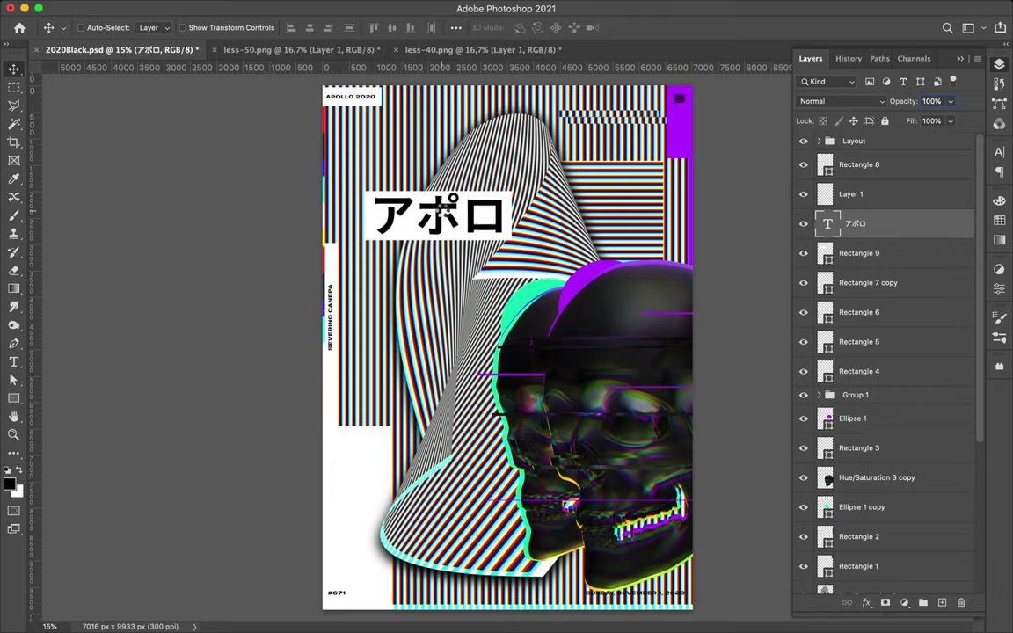
drag(449, 220, 434, 167)
key(m)
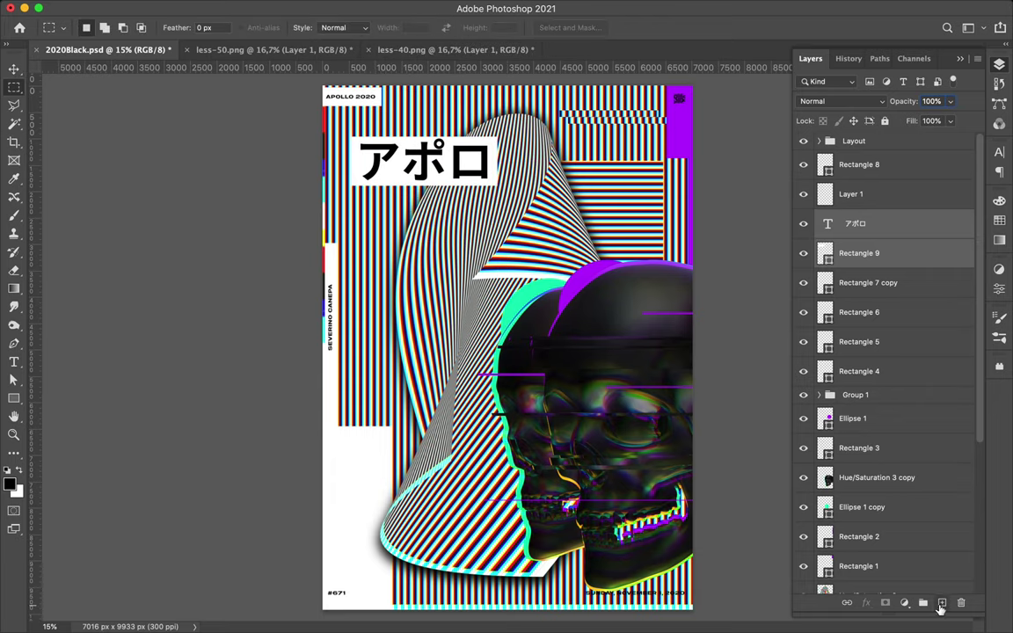
key(ctrl+g)
mouse_move(339, 169)
mouse_down()
mouse_move(467, 197)
mouse_move(435, 141)
mouse_up()
key(ctrl+z)
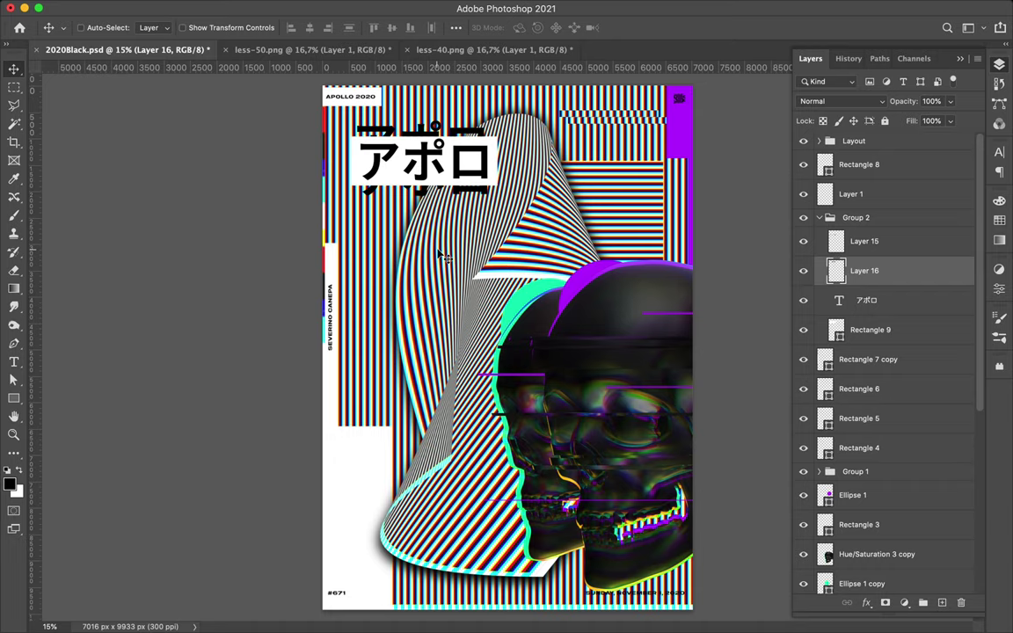
Step: Set Rectangle 10's blend mode to Color Burn
click(868, 359)
key(u)
click(999, 64)
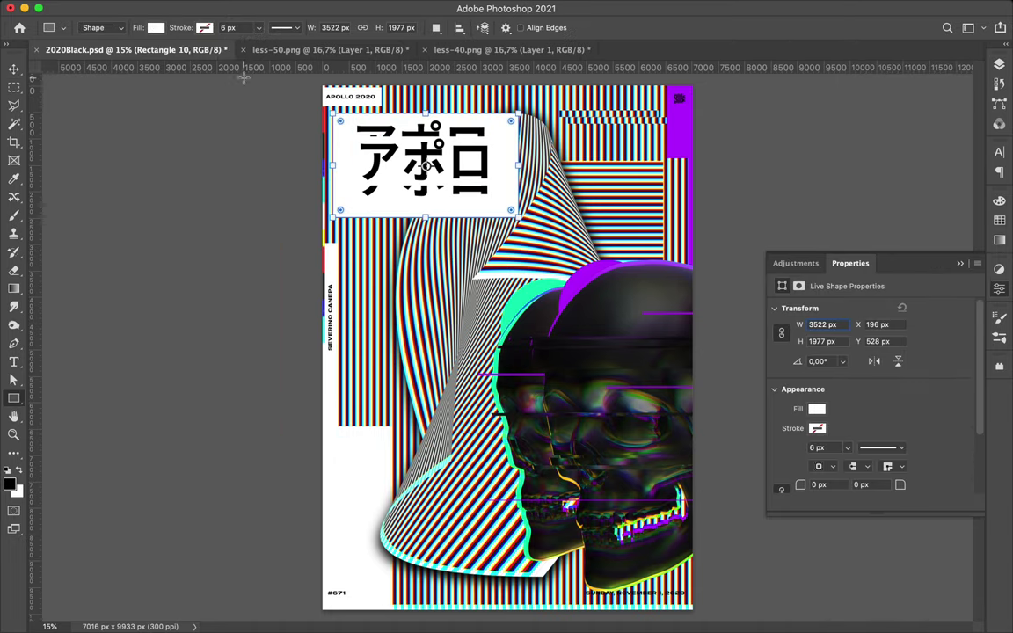
click(1000, 64)
click(840, 101)
click(836, 151)
Step: Duplicate the white box and アポロ title lower, rotating the title copy −90° to run vertically
key(v)
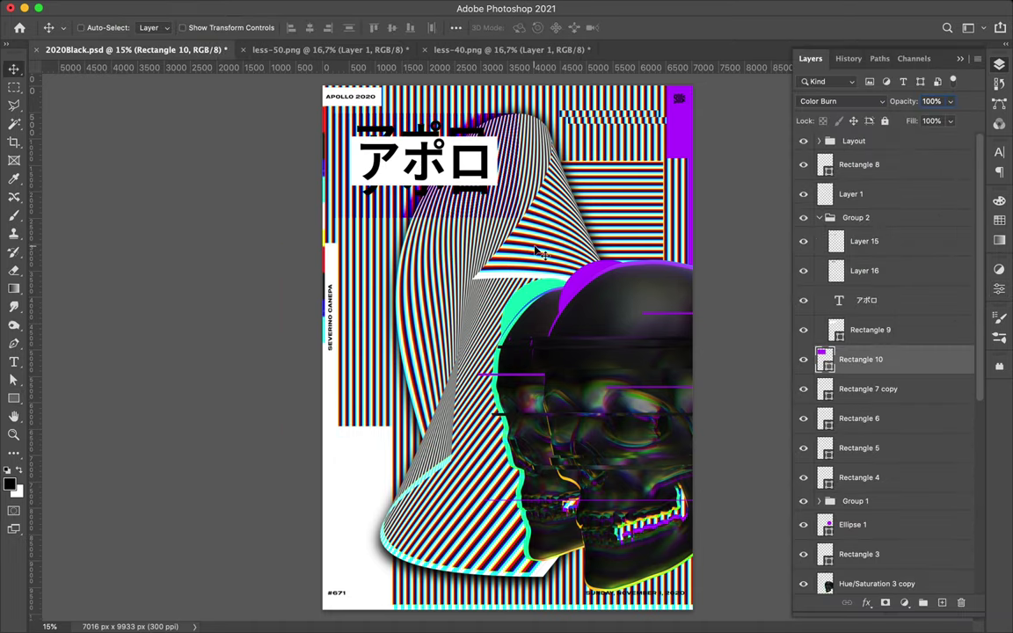
drag(574, 591, 571, 590)
drag(423, 158, 407, 453)
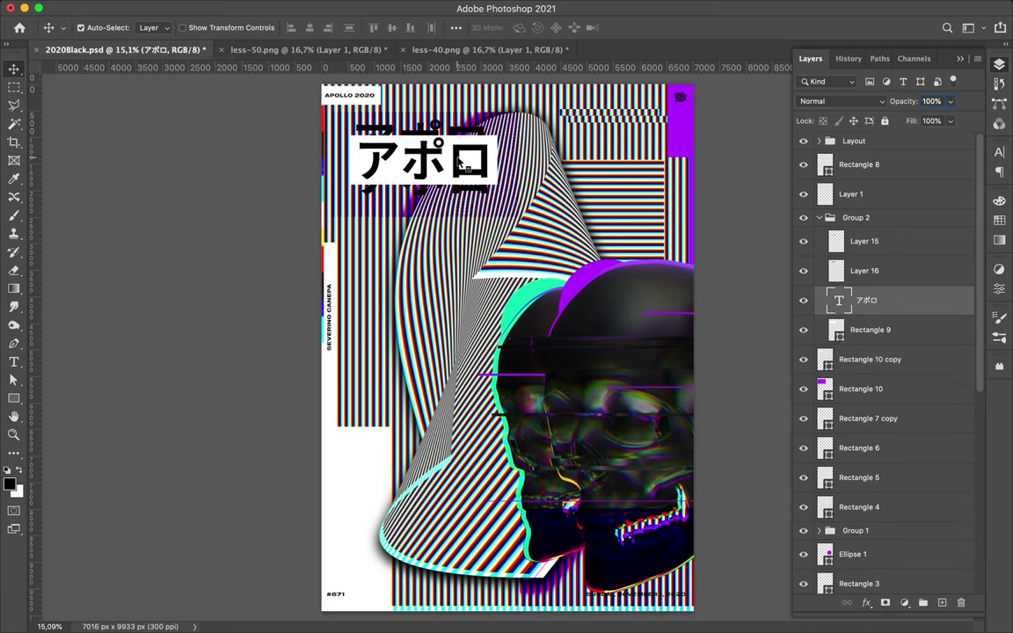
key(super+t)
drag(373, 384, 378, 509)
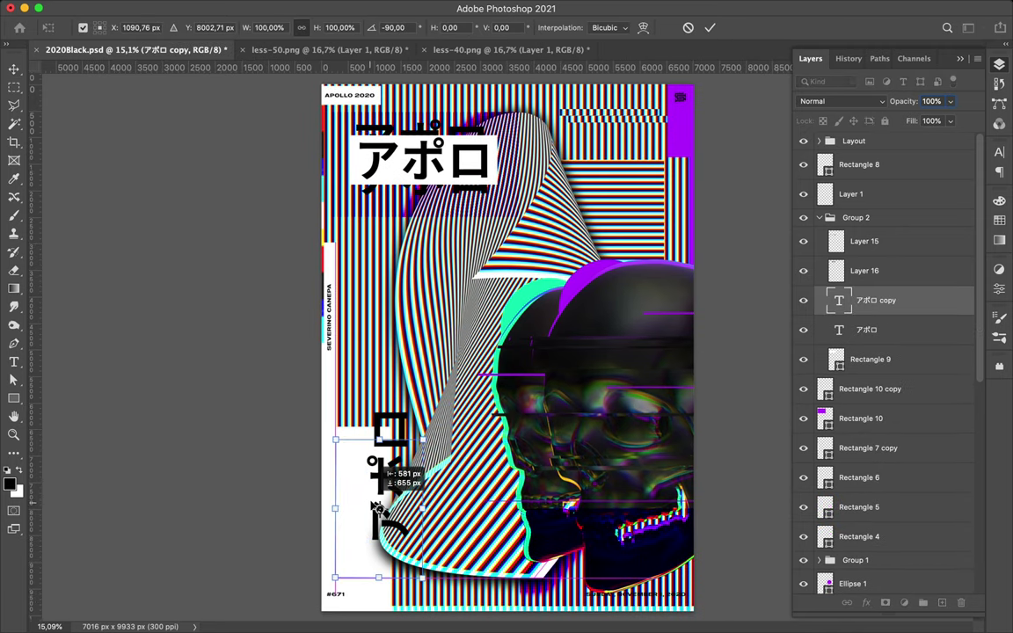
key(Return)
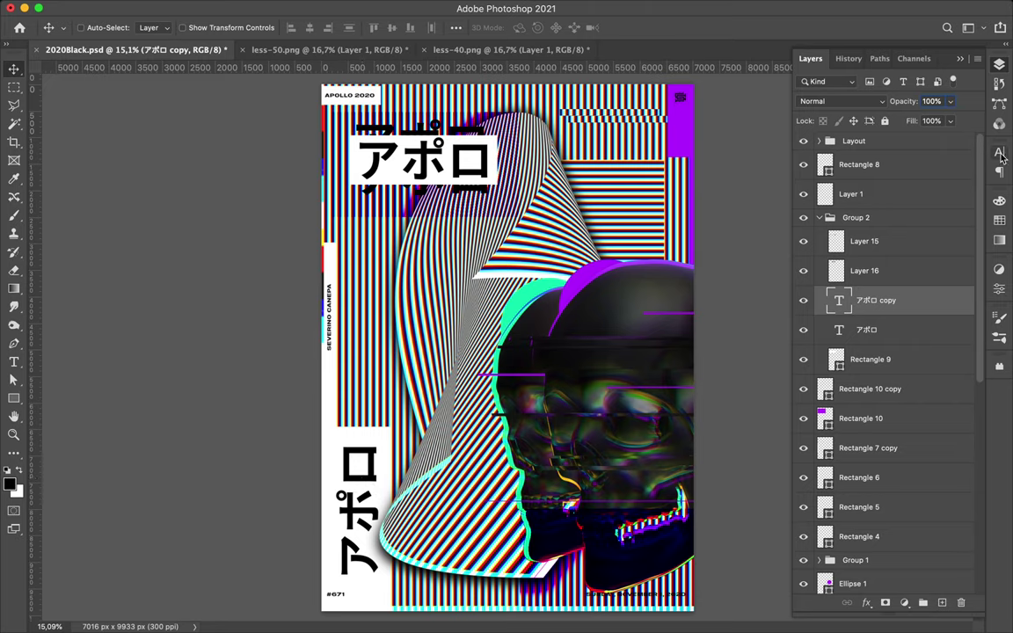
Step: Colour the vertical アポロ title purple from the Swatches
click(999, 152)
click(999, 220)
click(845, 236)
click(832, 237)
click(845, 237)
Step: Draw a tall mint green rectangle on the poster's left, blended with Color Burn
key(u)
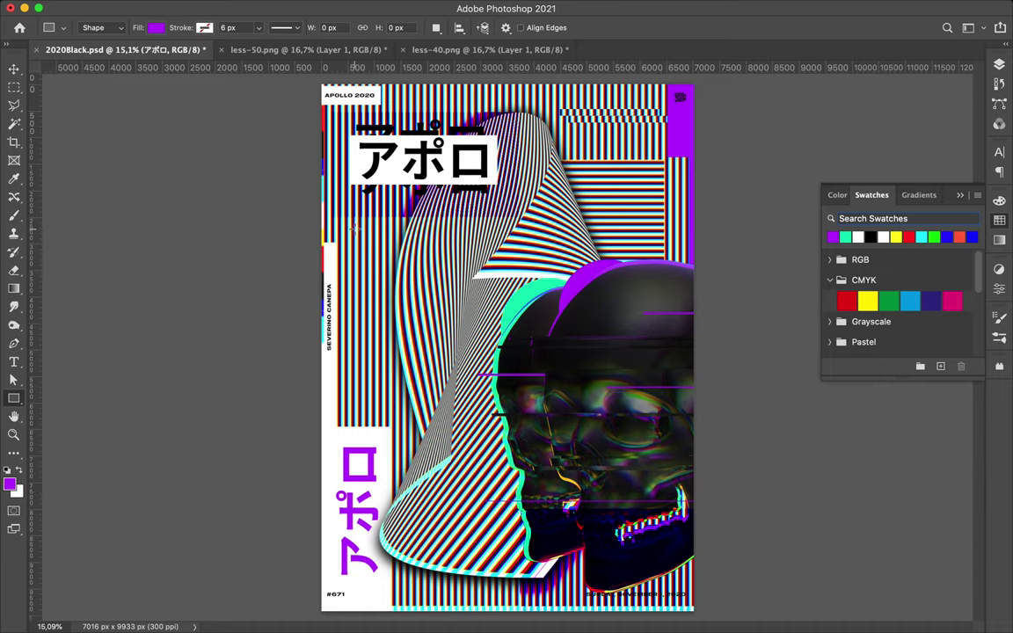
drag(354, 228, 420, 385)
click(845, 236)
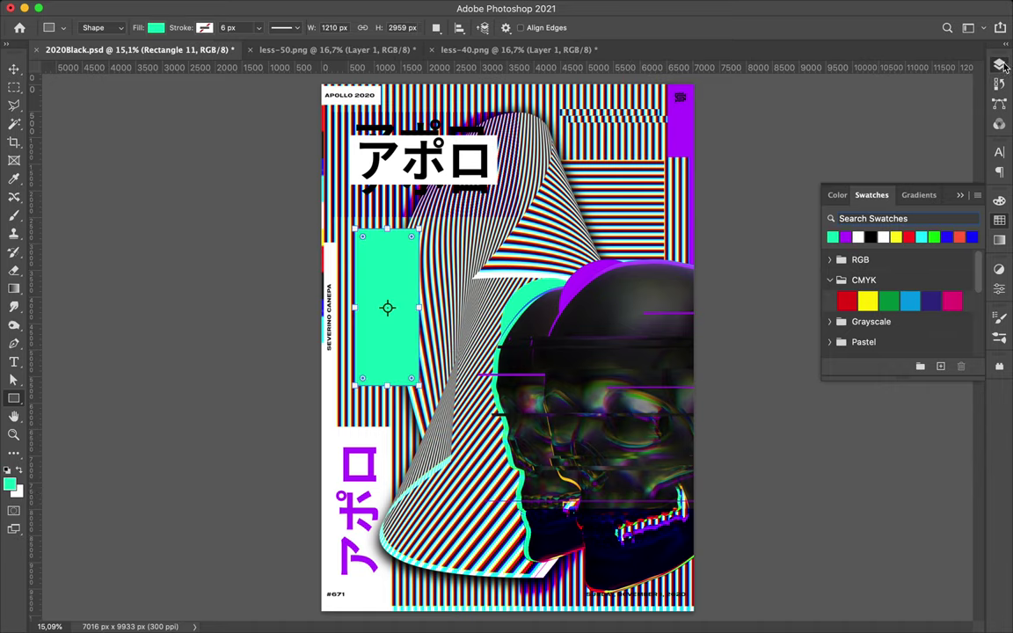
click(999, 64)
click(827, 101)
click(840, 151)
key(v)
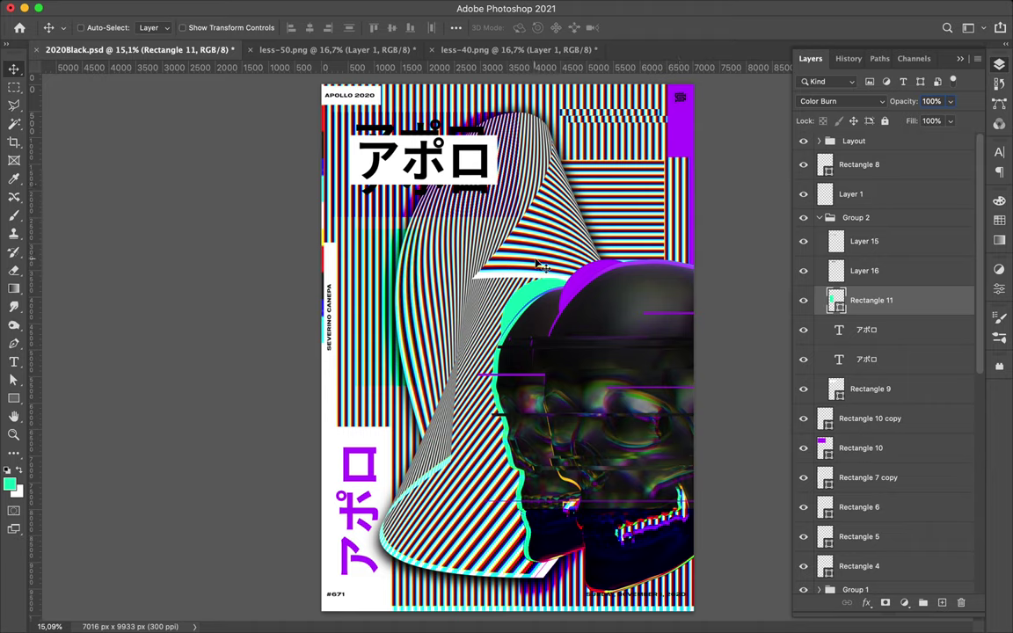
Step: Add a top strip and upper-right mint rectangle, placing Rectangle 13 behind the stripes
key(u)
drag(319, 83, 667, 91)
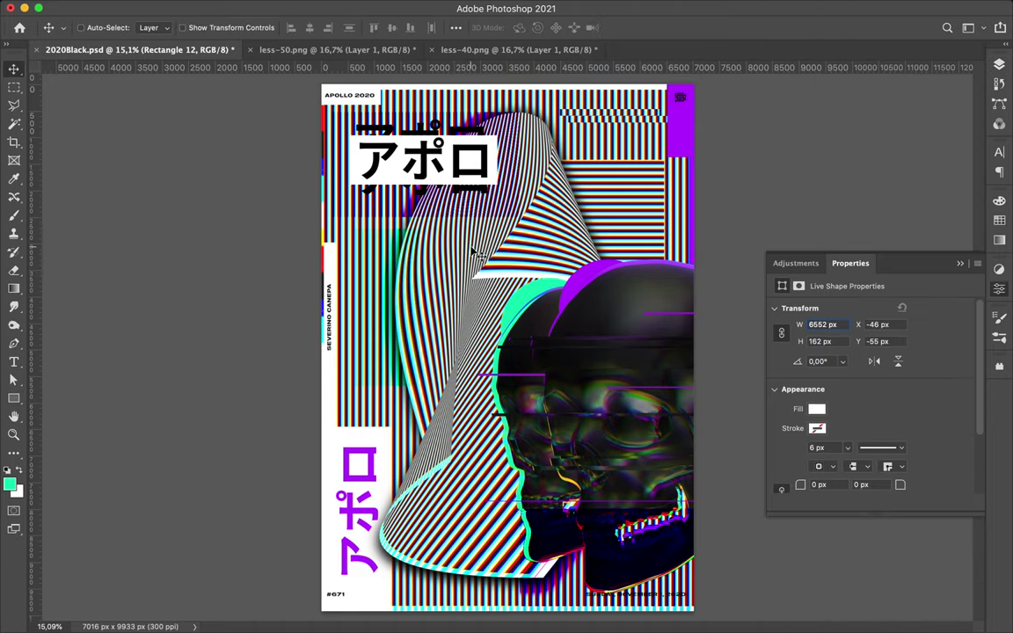
key(u)
drag(552, 176, 633, 306)
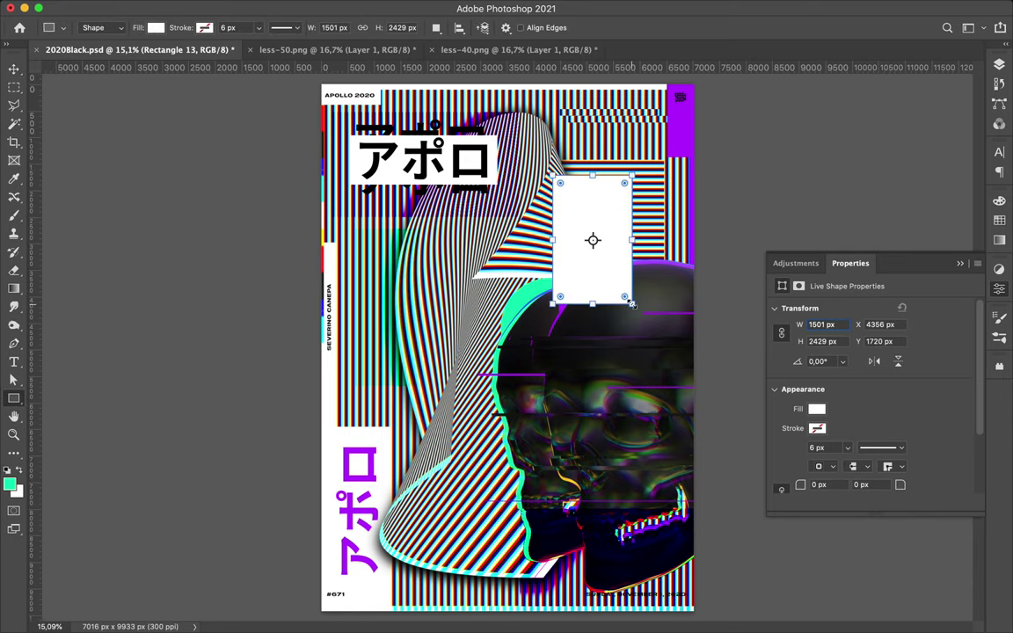
mouse_move(862, 478)
mouse_down()
mouse_move(865, 587)
mouse_move(865, 545)
mouse_up()
key(v)
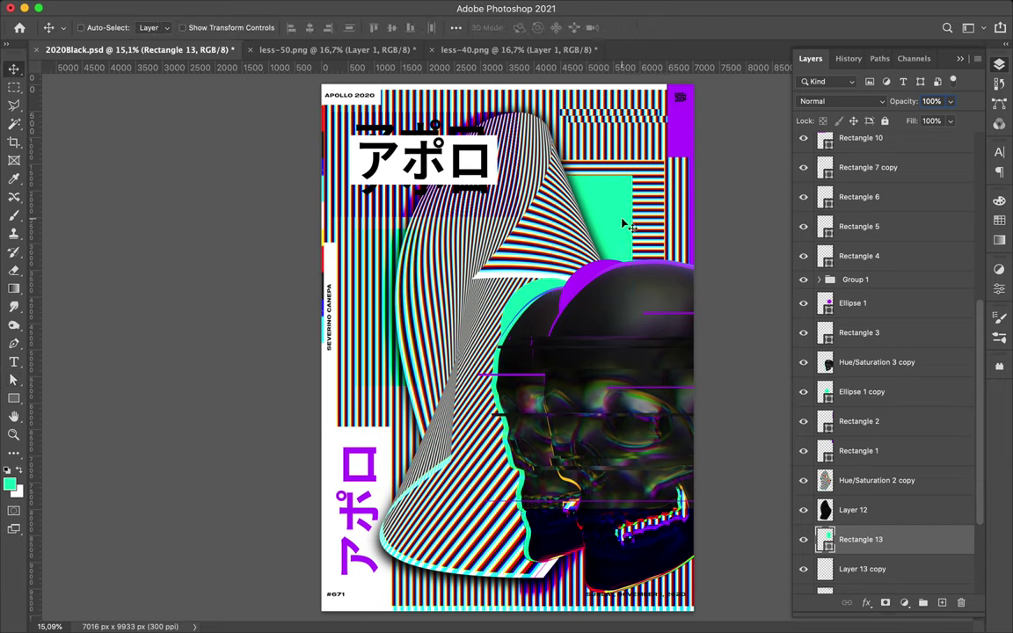
drag(624, 222, 646, 189)
Step: Shift the striped Hue/Saturation 2 layer and draw a mint bar under the date
key(u)
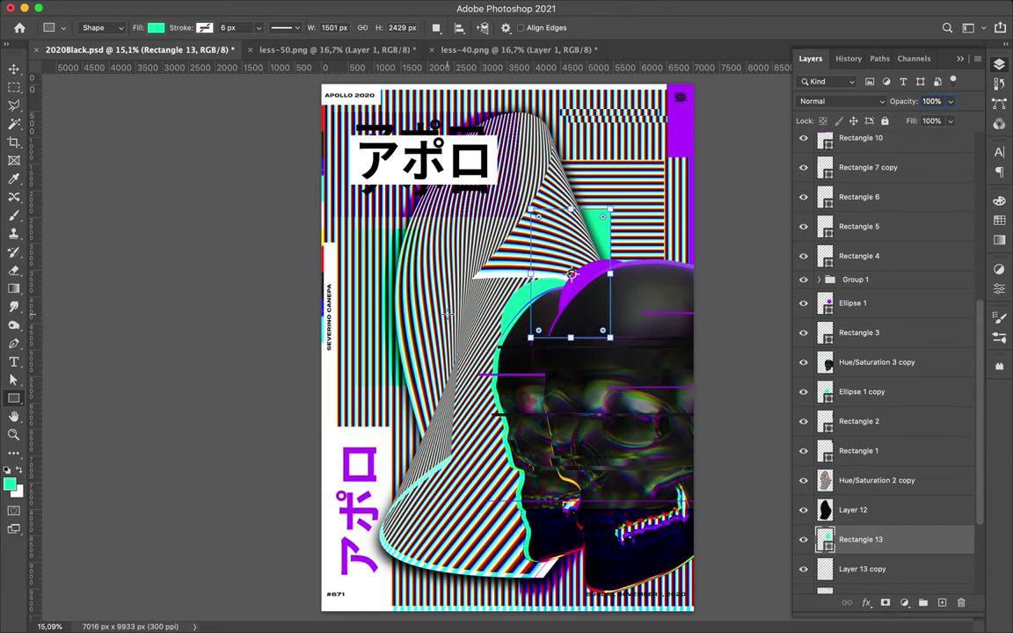
key(v)
drag(626, 148, 614, 147)
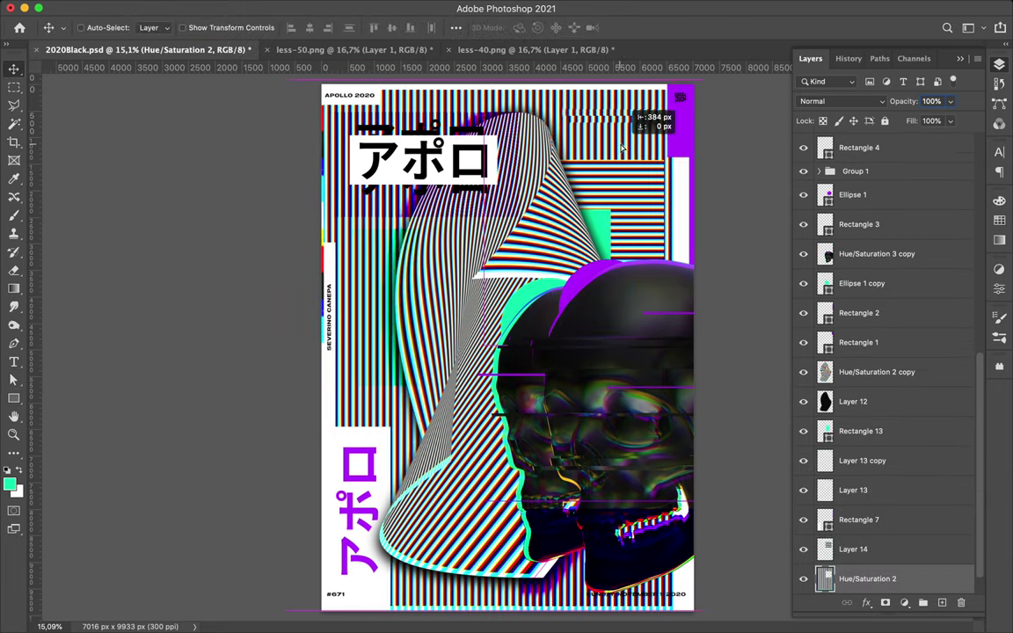
key(u)
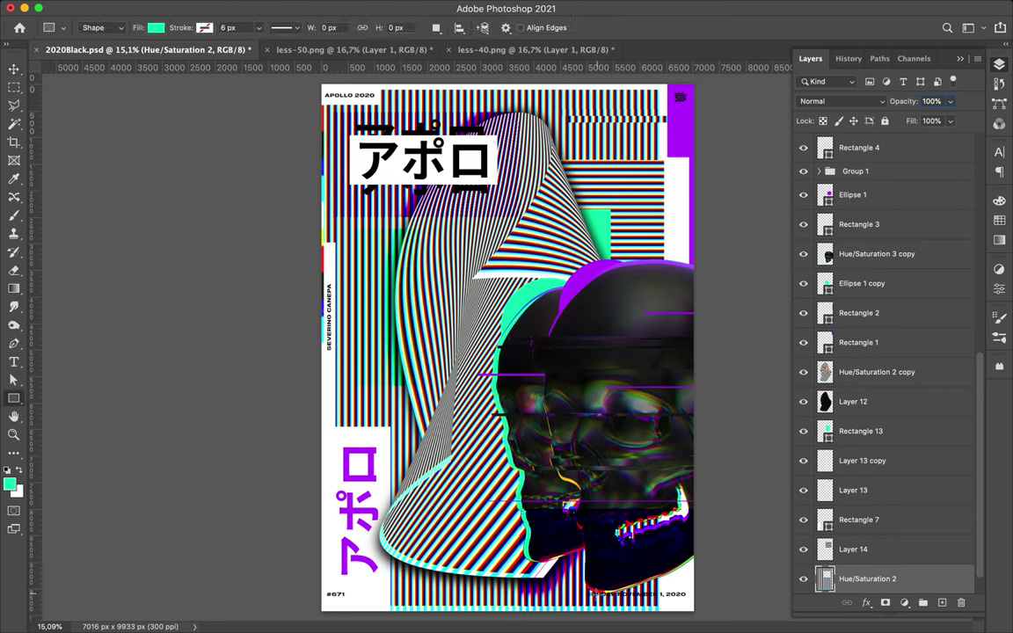
drag(584, 601, 717, 585)
Step: Copy a patch of stripes at lower left to a new layer, rotate it 90°, and reposition it
key(v)
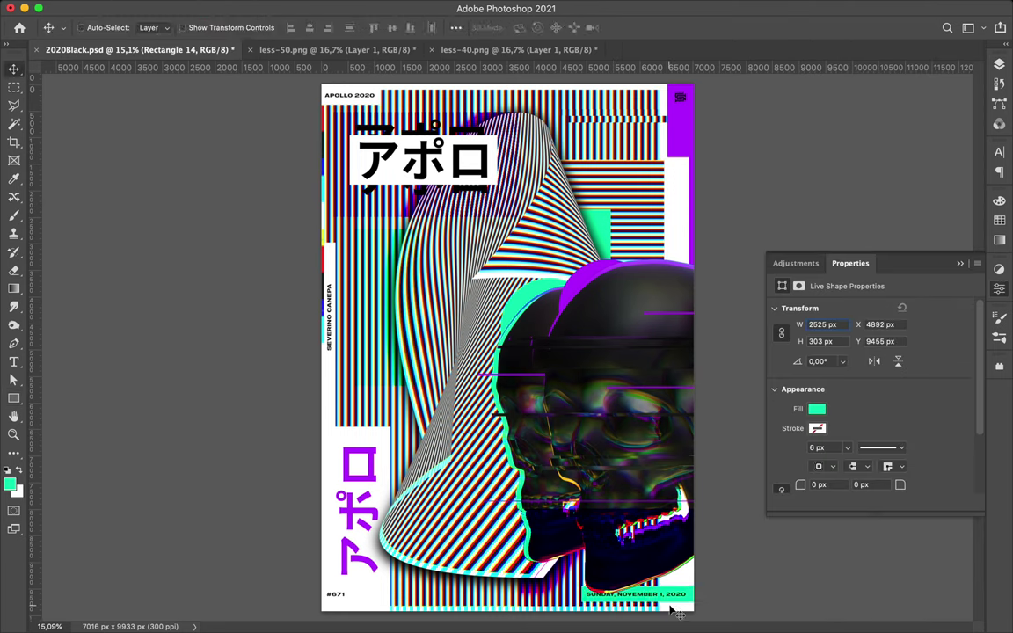
click(335, 380)
key(m)
mouse_move(331, 377)
mouse_down()
mouse_move(393, 461)
mouse_move(351, 387)
mouse_move(421, 428)
mouse_up()
key(ctrl+j)
key(ctrl+t)
key(Return)
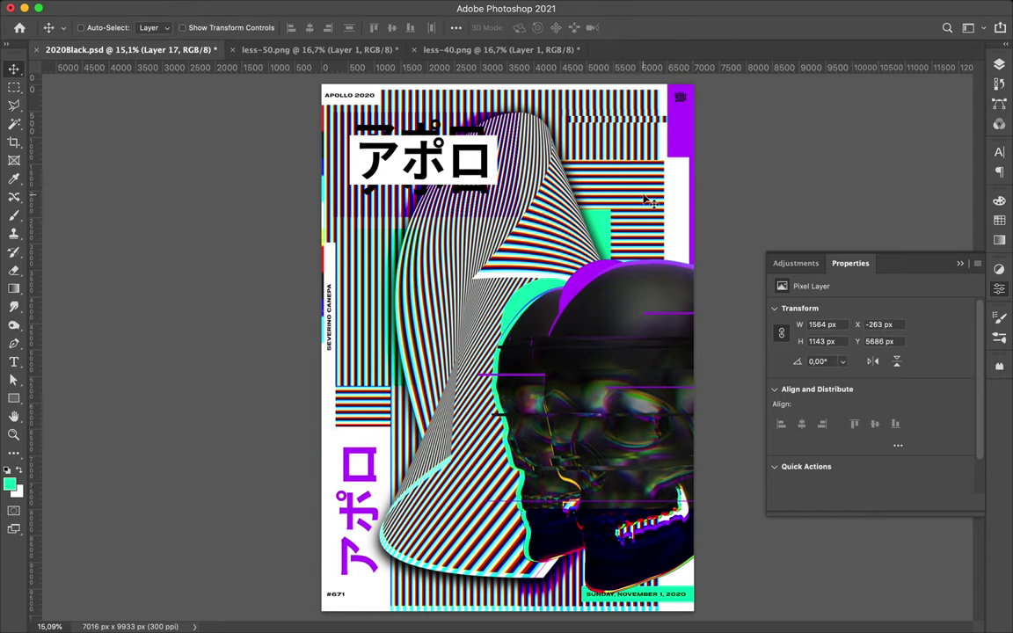
mouse_move(678, 203)
mouse_down()
mouse_move(648, 120)
mouse_move(612, 124)
mouse_up()
key(cmd+s)
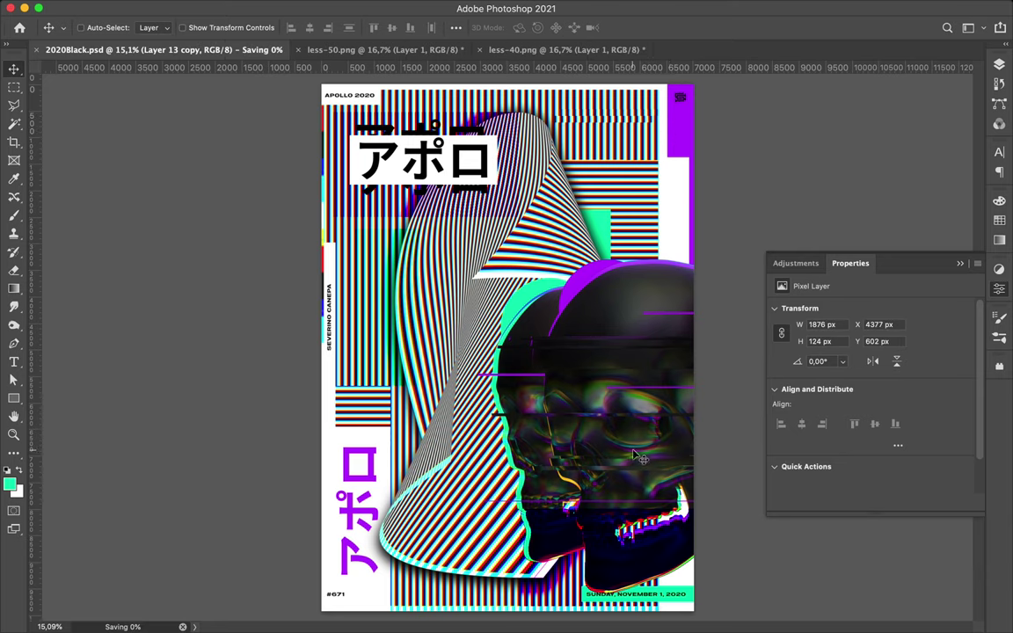
Step: Draw a mint circle, Ellipse 2, under Rectangle 4 and move it to the right edge
key(u)
mouse_move(675, 459)
mouse_down()
mouse_move(744, 479)
mouse_move(742, 510)
mouse_up()
drag(594, 384, 704, 492)
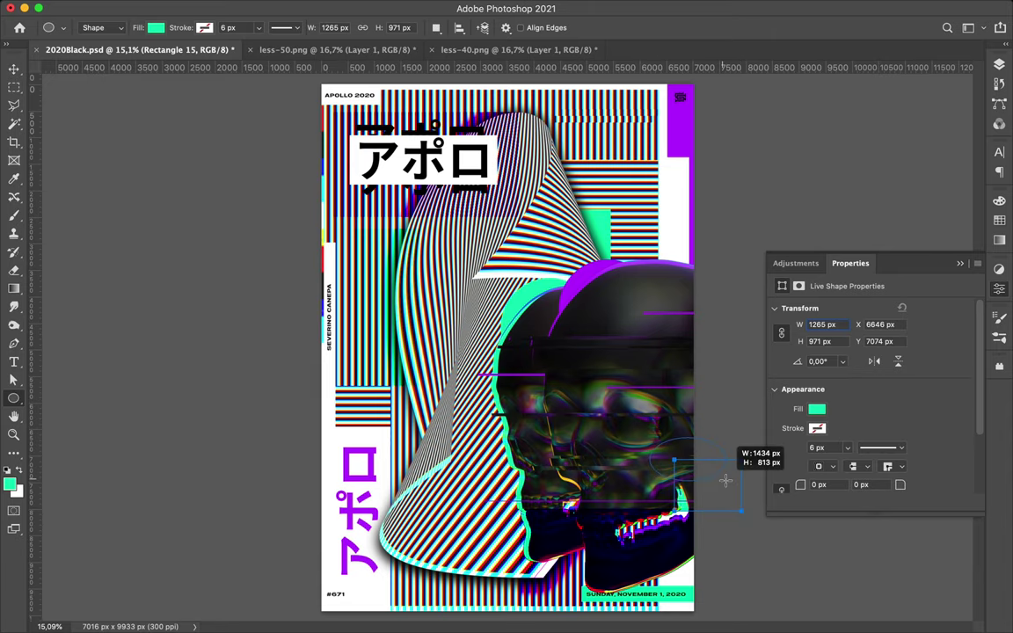
key(F7)
drag(884, 239, 879, 178)
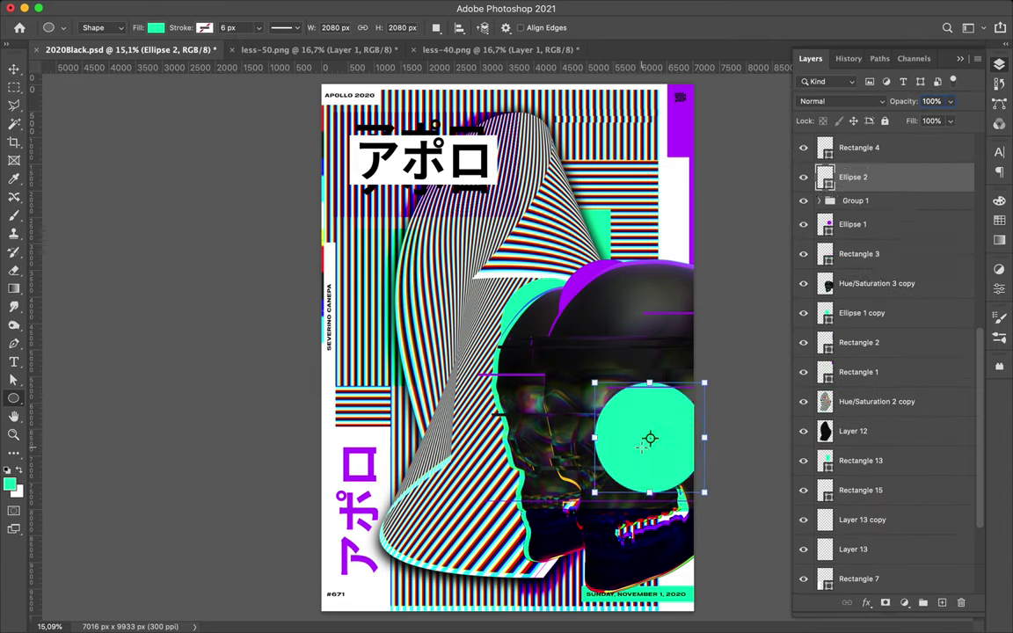
key(v)
mouse_move(640, 457)
mouse_down()
mouse_move(705, 398)
mouse_move(695, 444)
mouse_move(681, 413)
mouse_up()
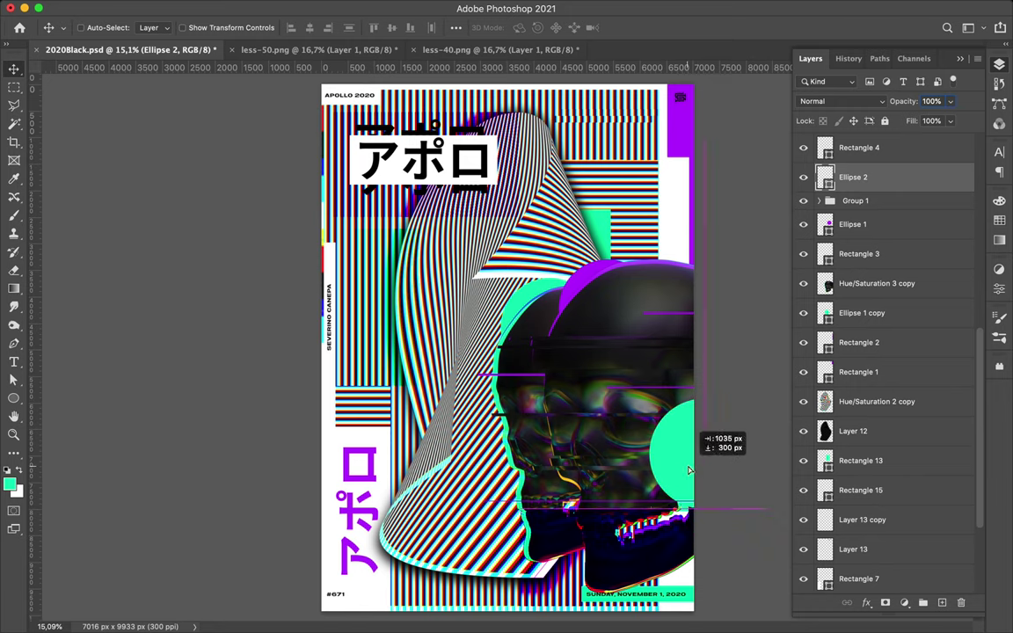
Step: Draw thin white-filled bars across the skull
key(u)
key(shift+u)
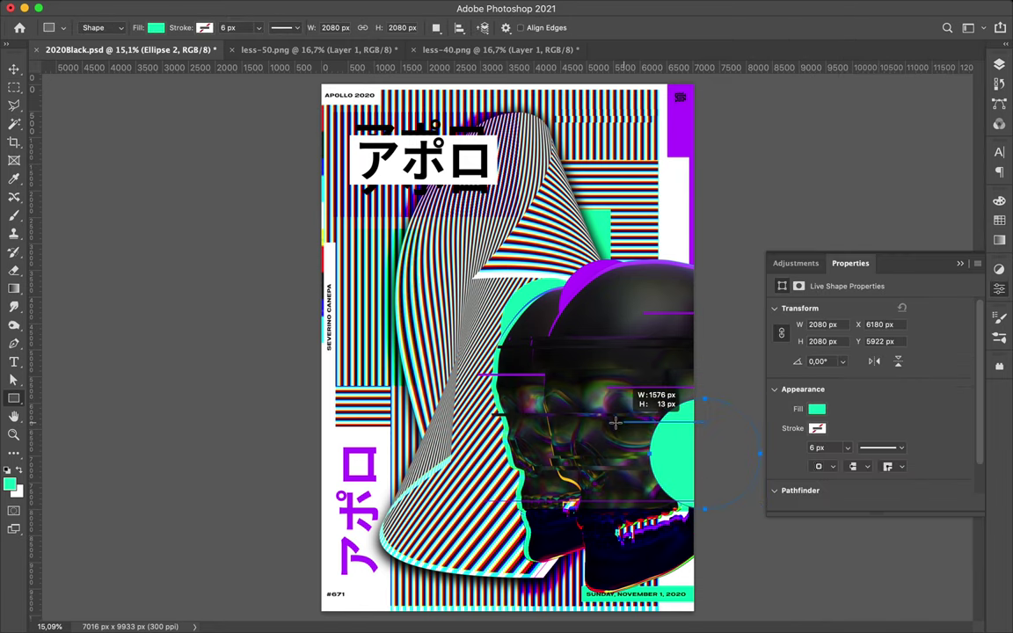
drag(596, 423, 708, 423)
click(156, 27)
click(57, 97)
drag(712, 364, 664, 365)
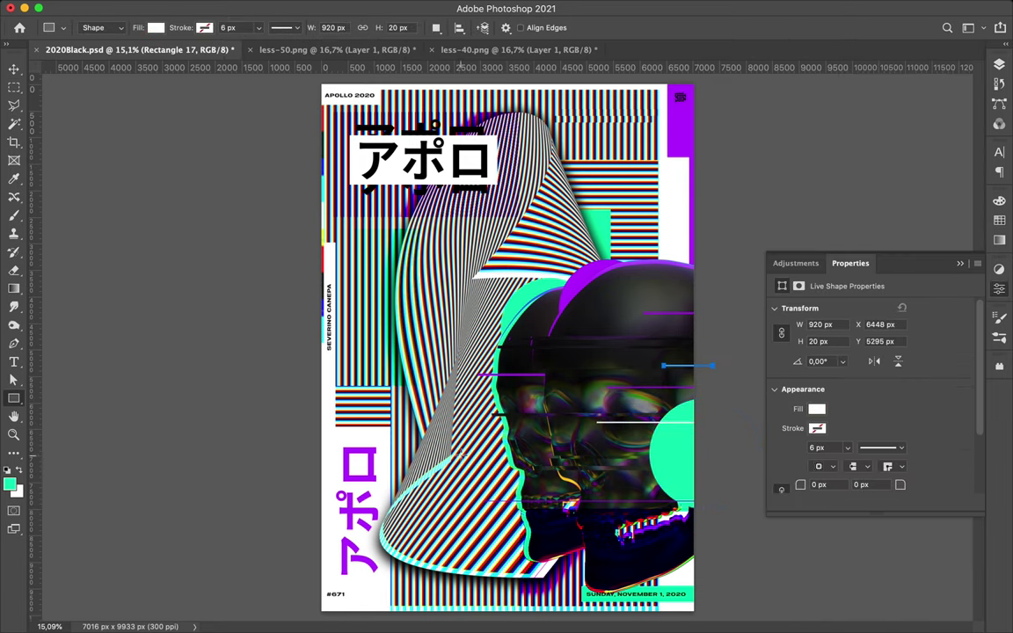
Step: Draw four more thin white bars over the skulls and make the lower bar taller
drag(735, 457, 459, 458)
drag(706, 437, 639, 438)
drag(665, 308, 666, 310)
mouse_move(705, 531)
mouse_down()
mouse_move(599, 538)
mouse_move(698, 549)
mouse_up()
key(v)
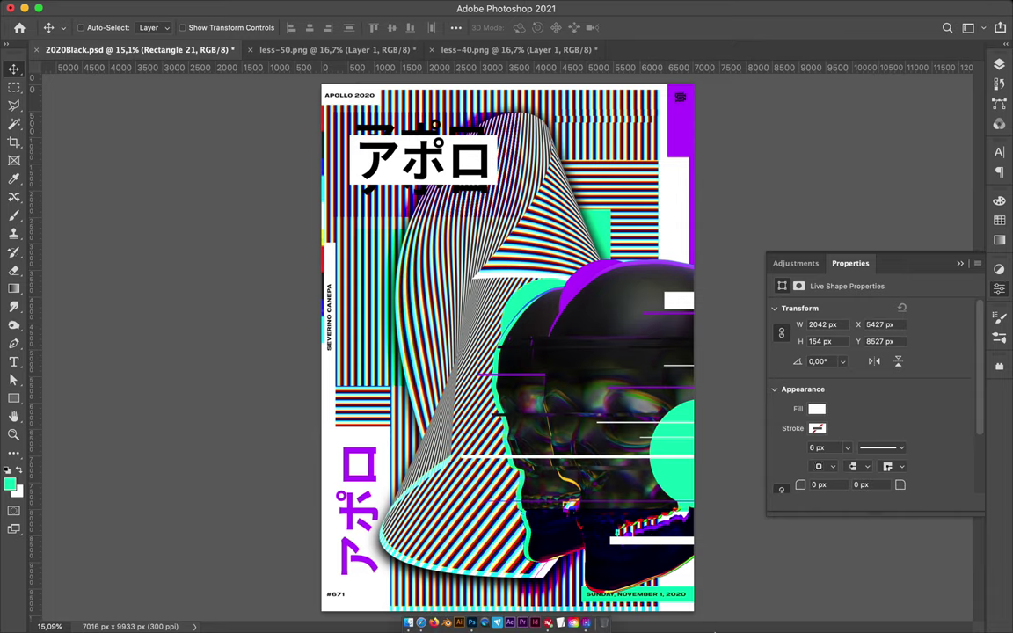
scroll(573, 513, up, 2)
drag(572, 530, 573, 513)
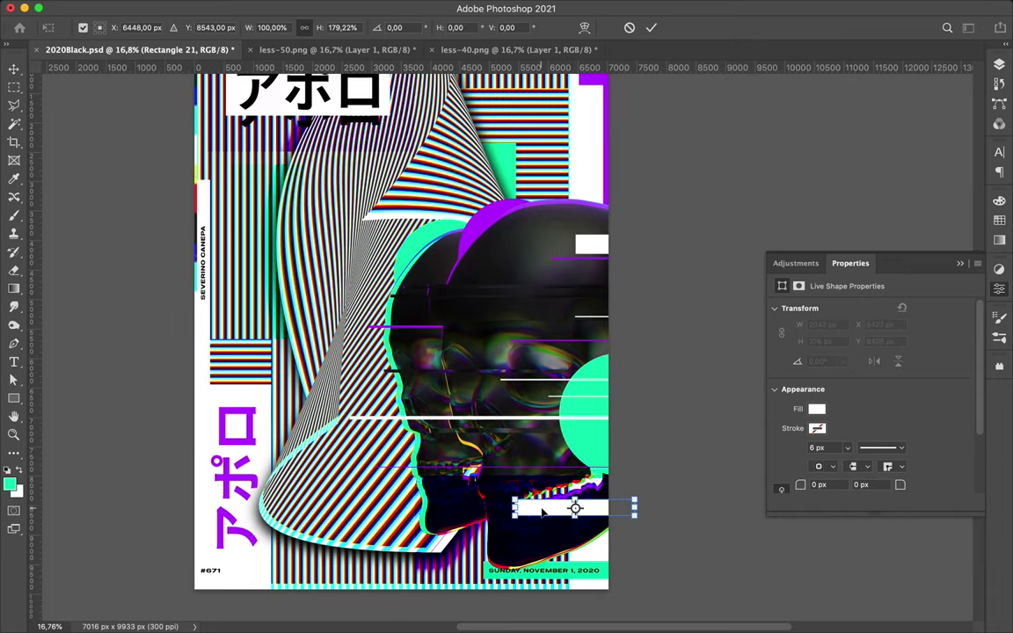
scroll(392, 519, down, 1)
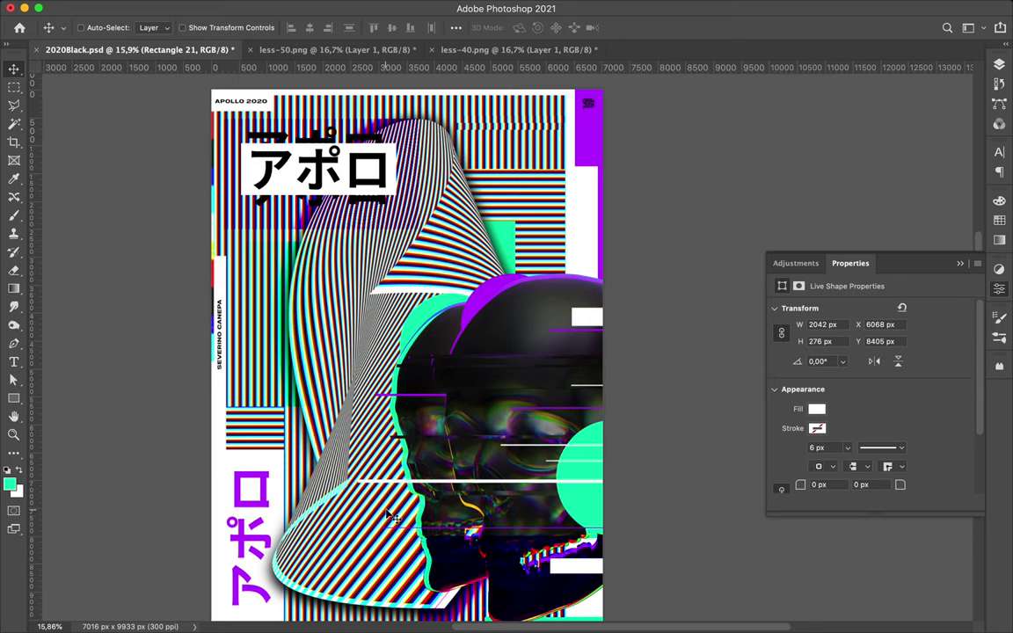